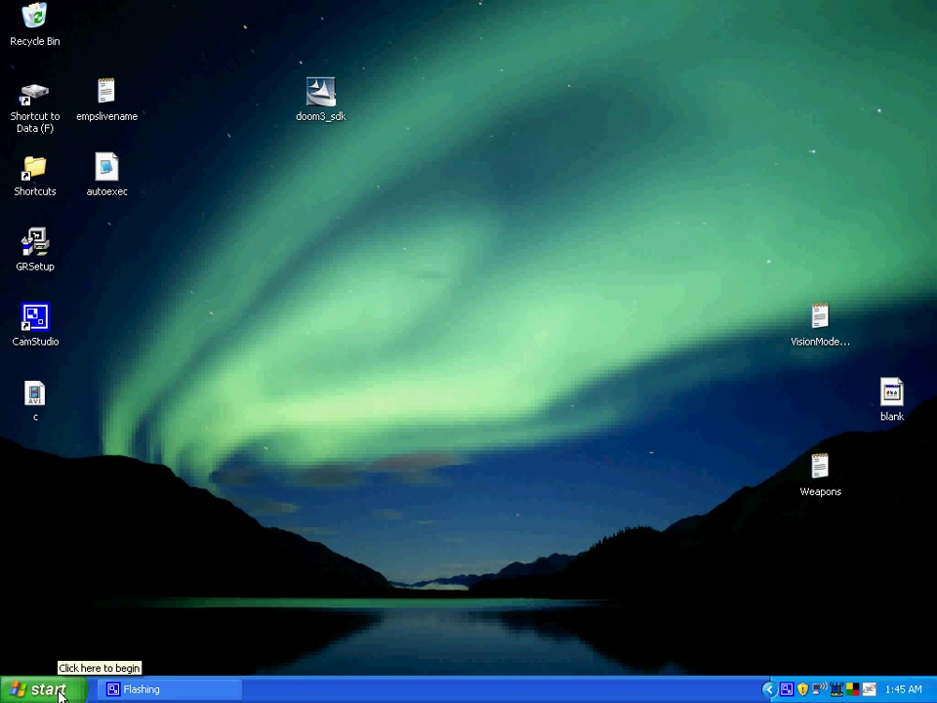
- Launch Internet Explorer
left_click(59, 694)
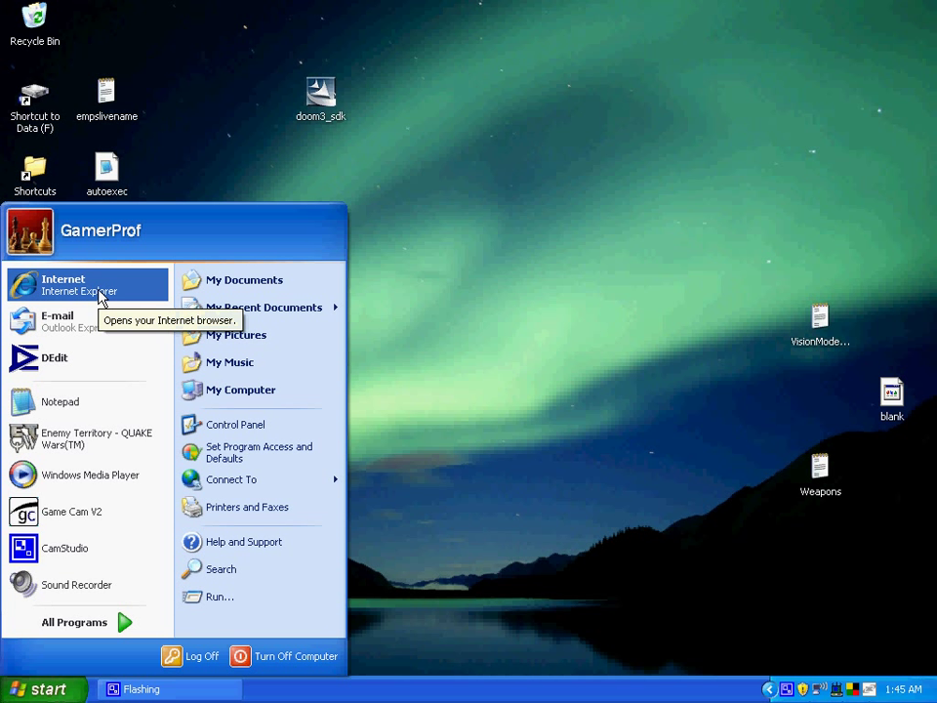
key("Escape")
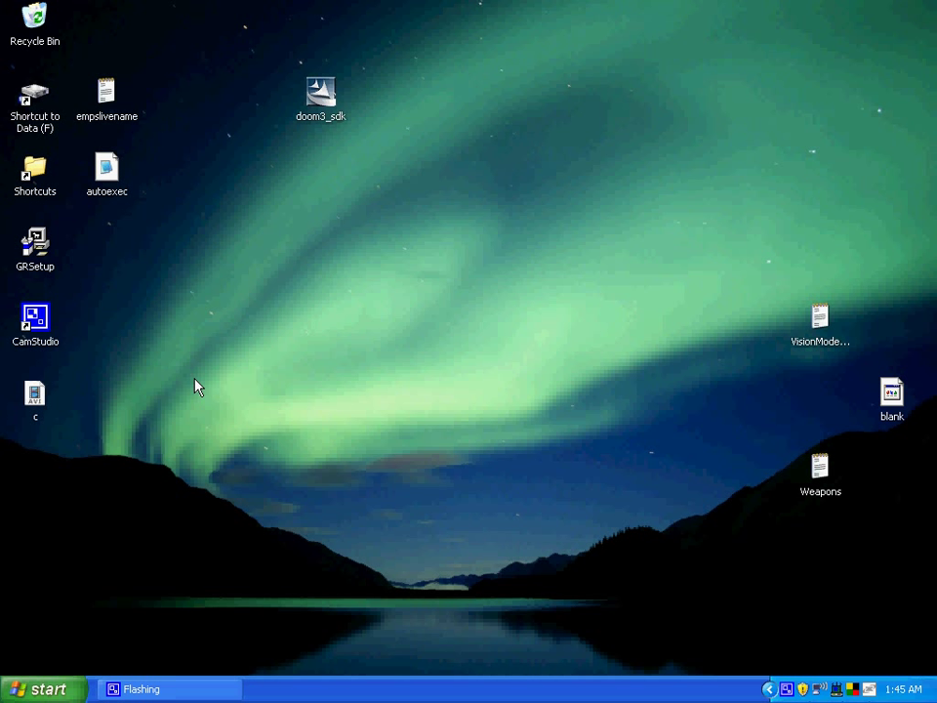
left_click(45, 690)
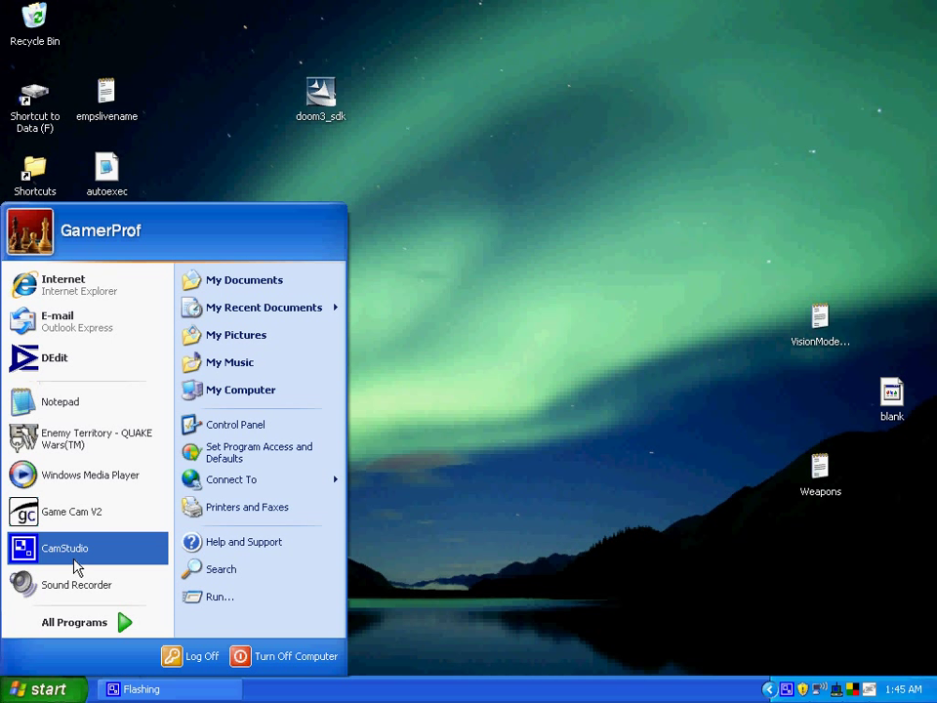
left_click(131, 286)
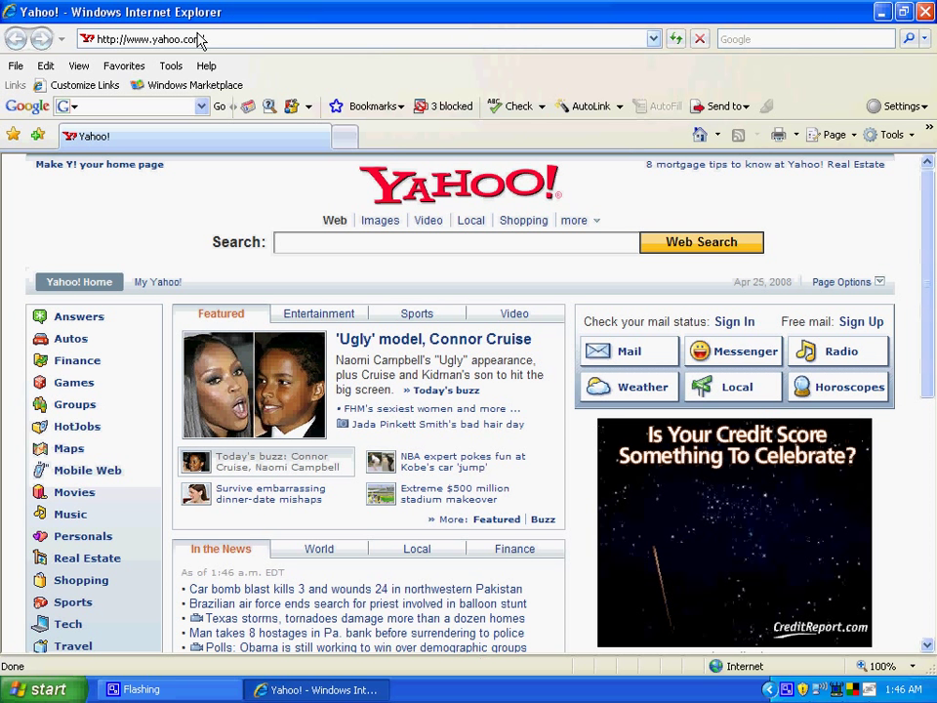
- Go to the avp2files website using the previously visited address
left_click(198, 39)
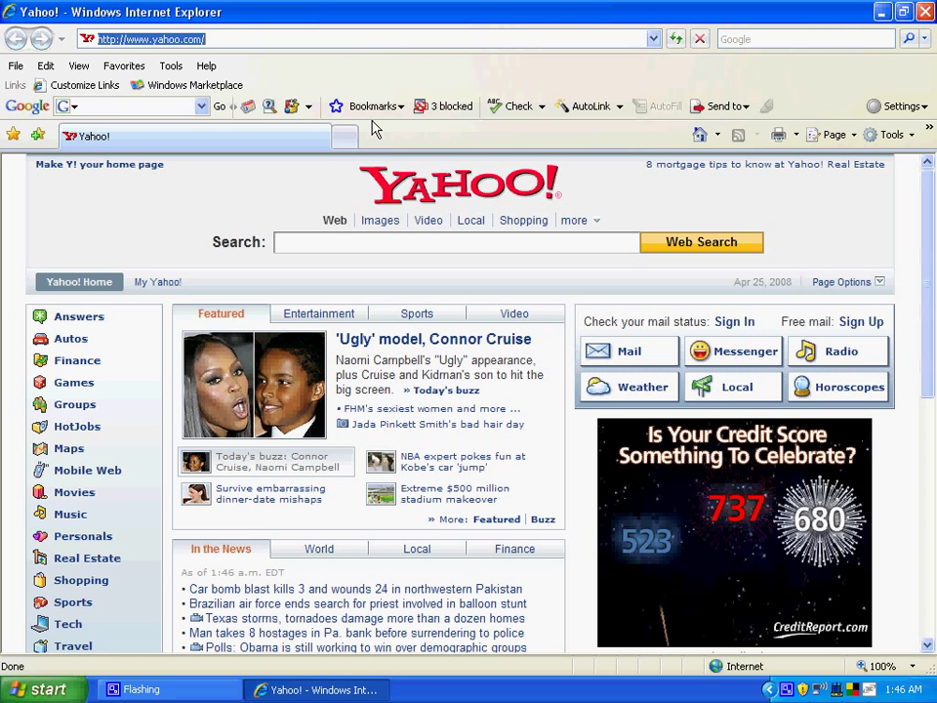
type("avp2")
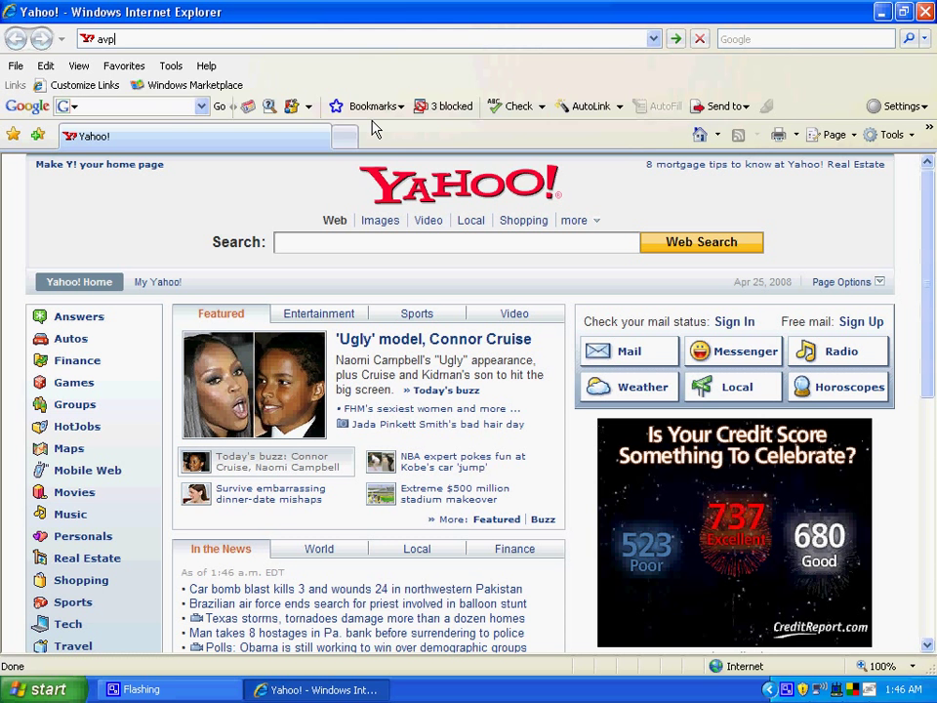
key("Down")
key("Down")
key("Down")
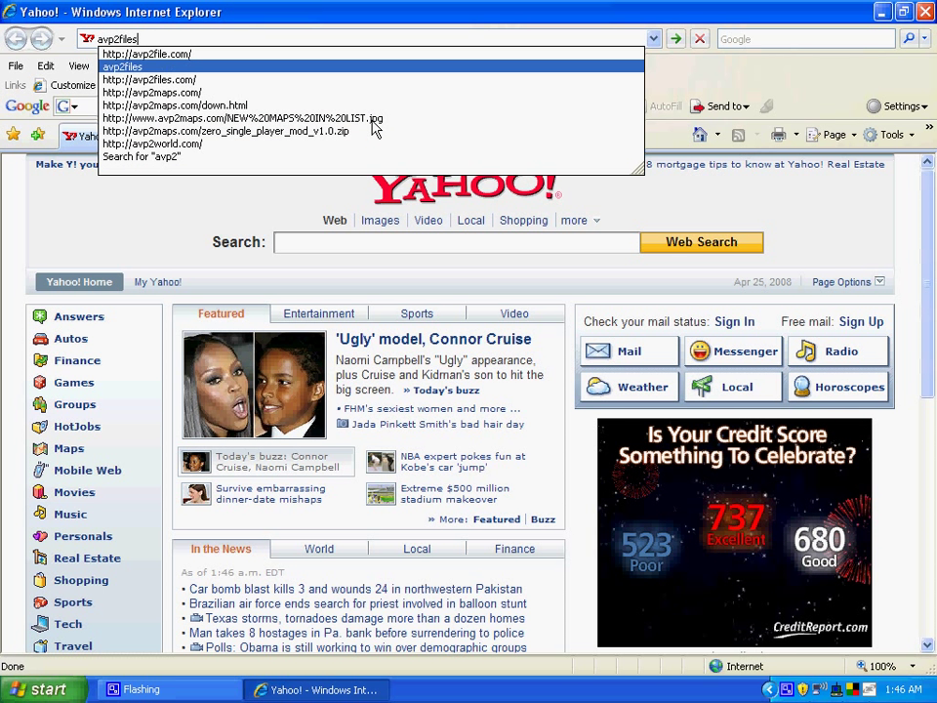
key("Return")
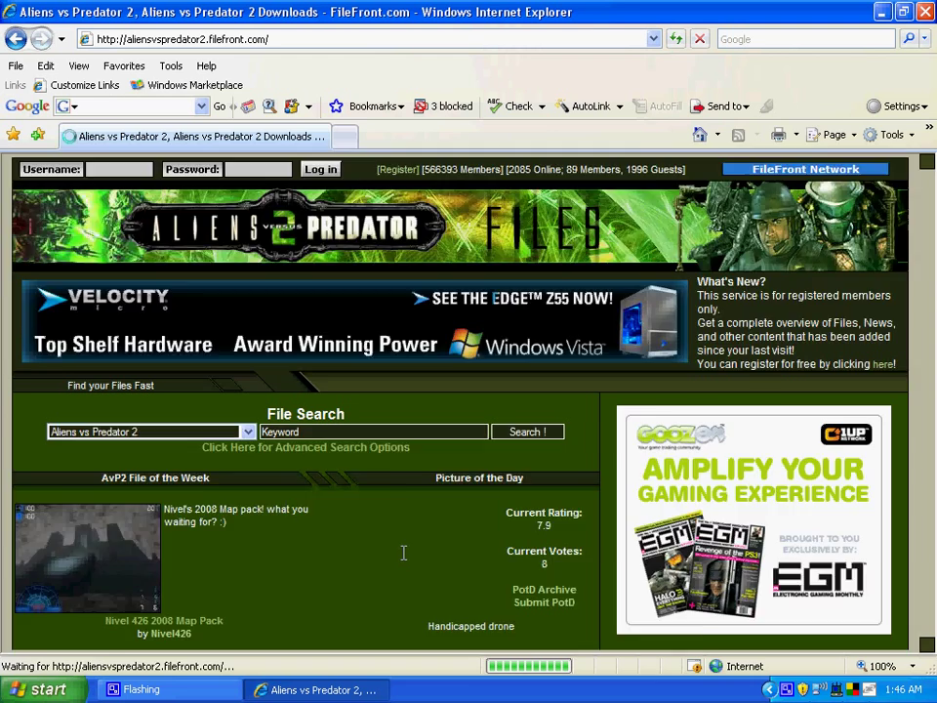
scroll(403, 553, "down", 5)
left_click(406, 557)
scroll(406, 557, "down", 3)
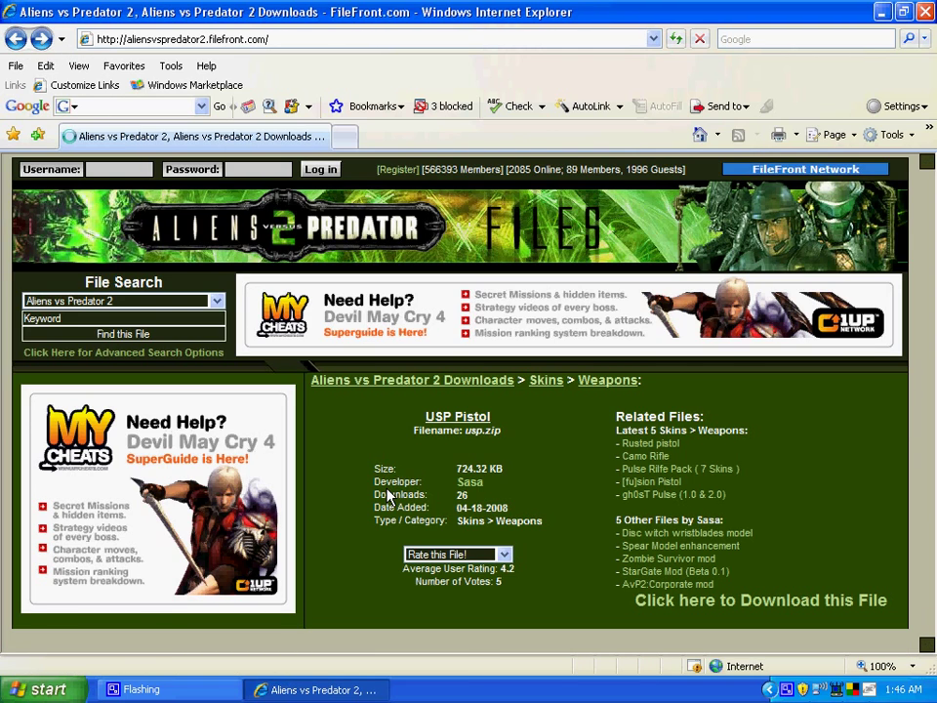
key("BackSpace")
- Browse the site's Mods file category and open the AVP2 Mod Manager download page
scroll(381, 483, "down", 6)
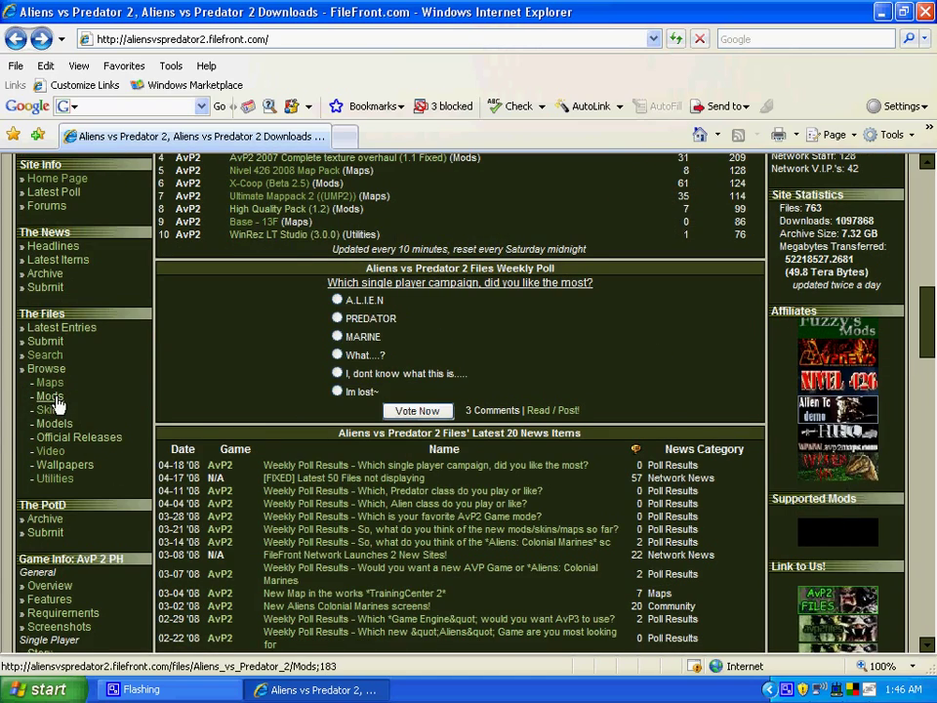
left_click(51, 397)
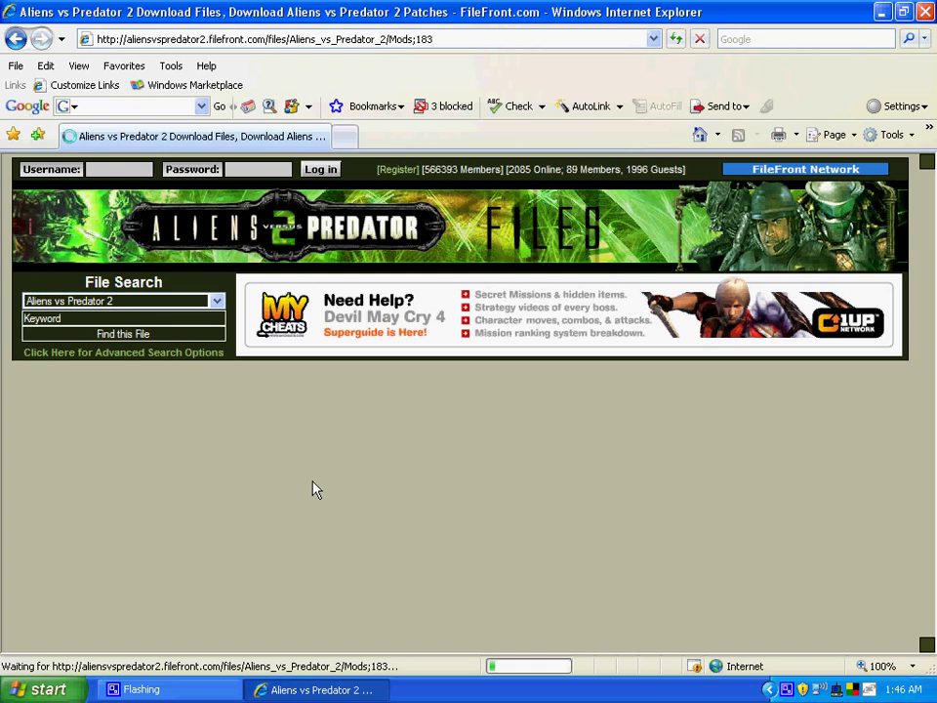
scroll(309, 512, "down", 5)
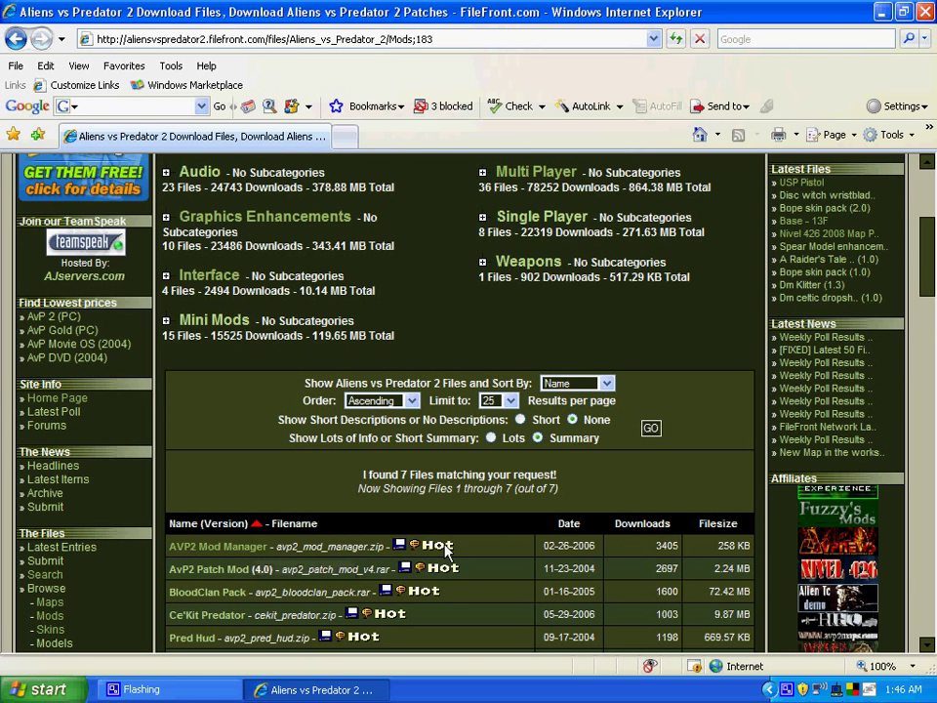
left_click(244, 547)
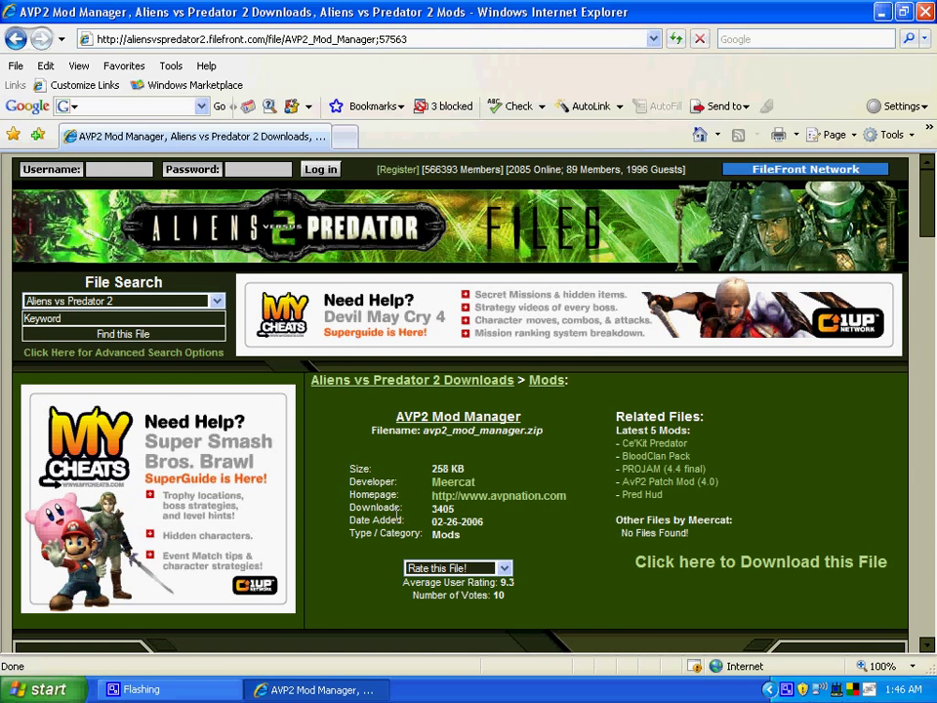
- Download avp2_mod_manager.zip from the Worldwide Mirror by FileFront and save it to the Desktop
scroll(397, 513, "down", 3)
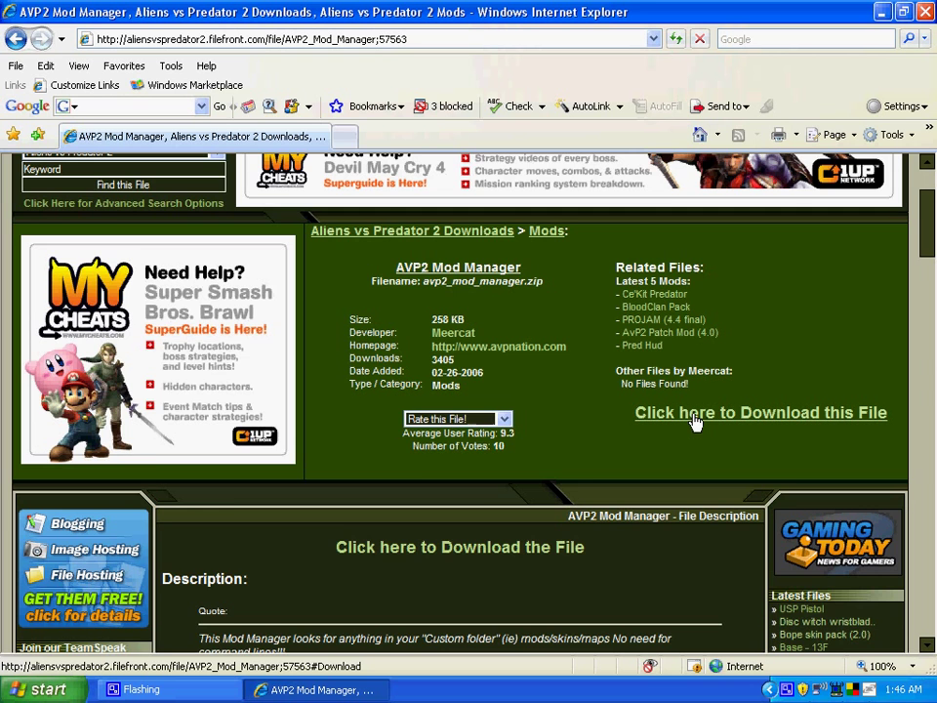
left_click(695, 415)
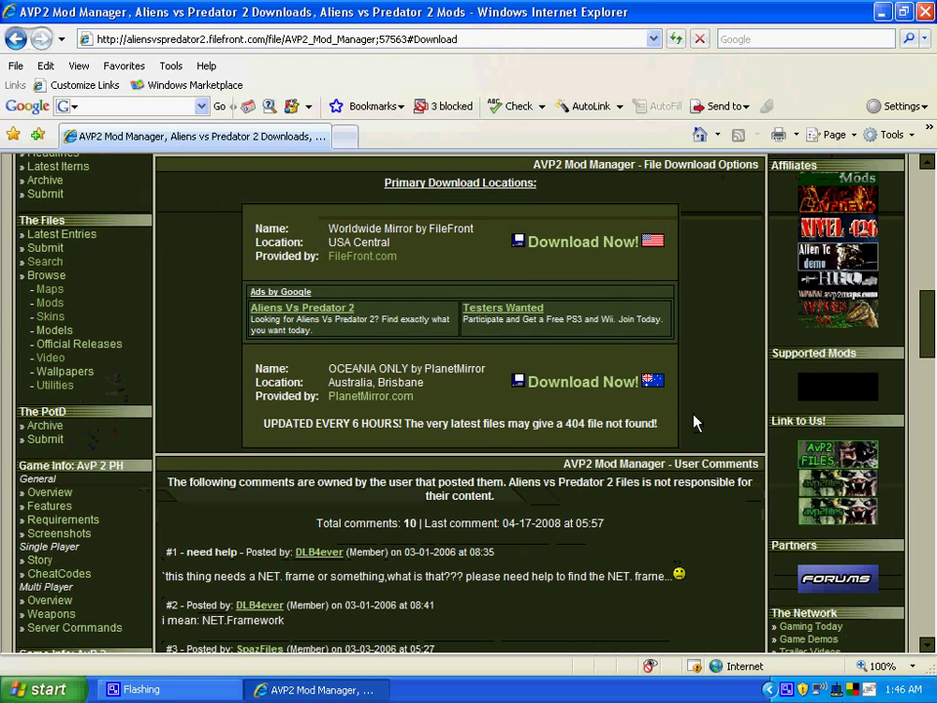
left_click(577, 252)
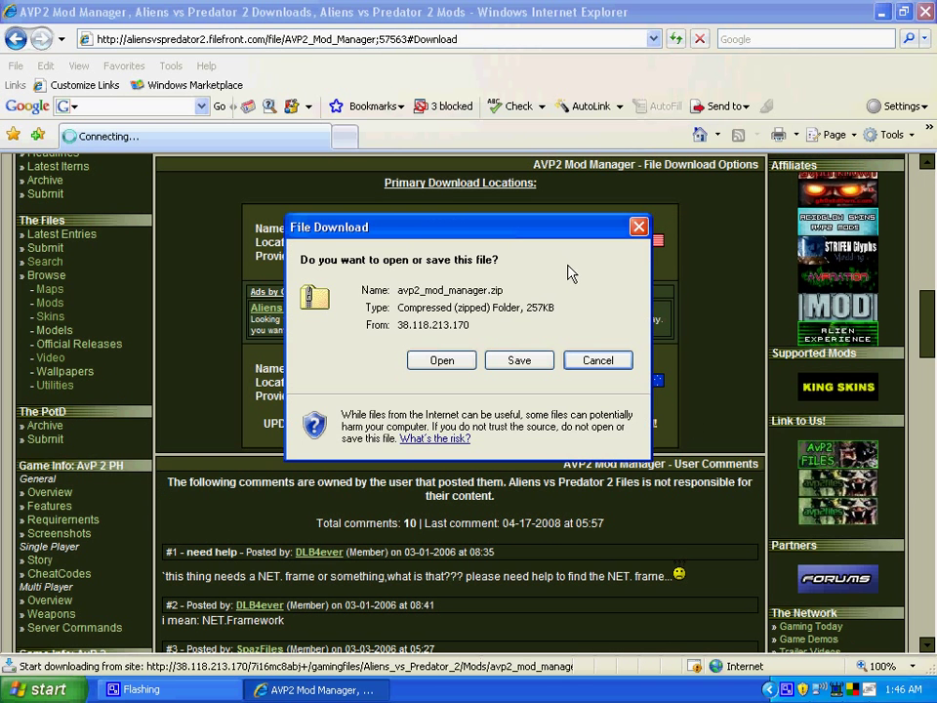
left_click(536, 367)
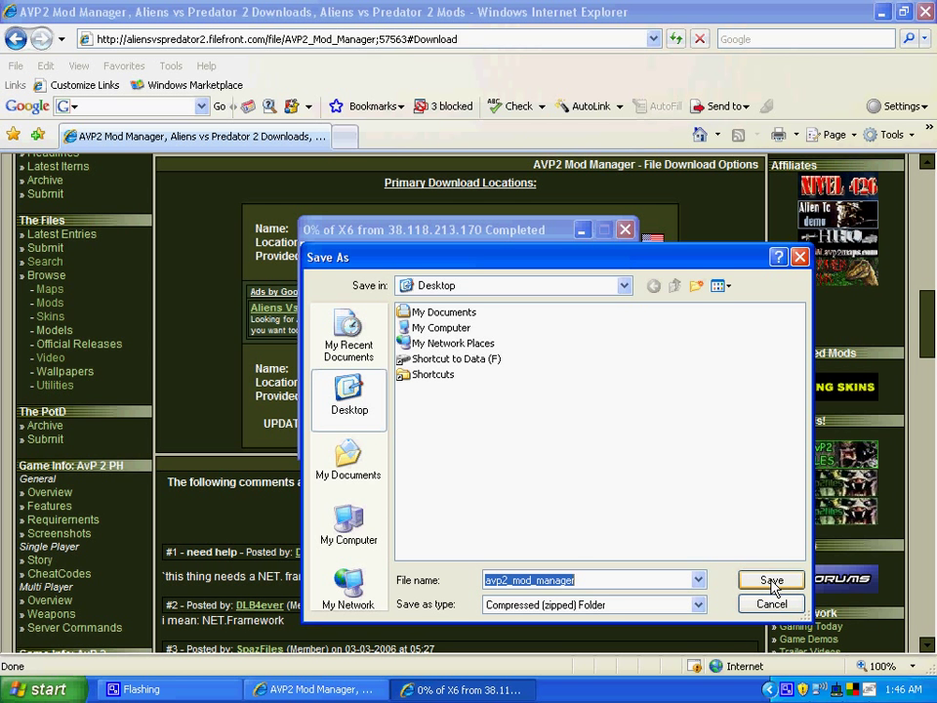
left_click(770, 581)
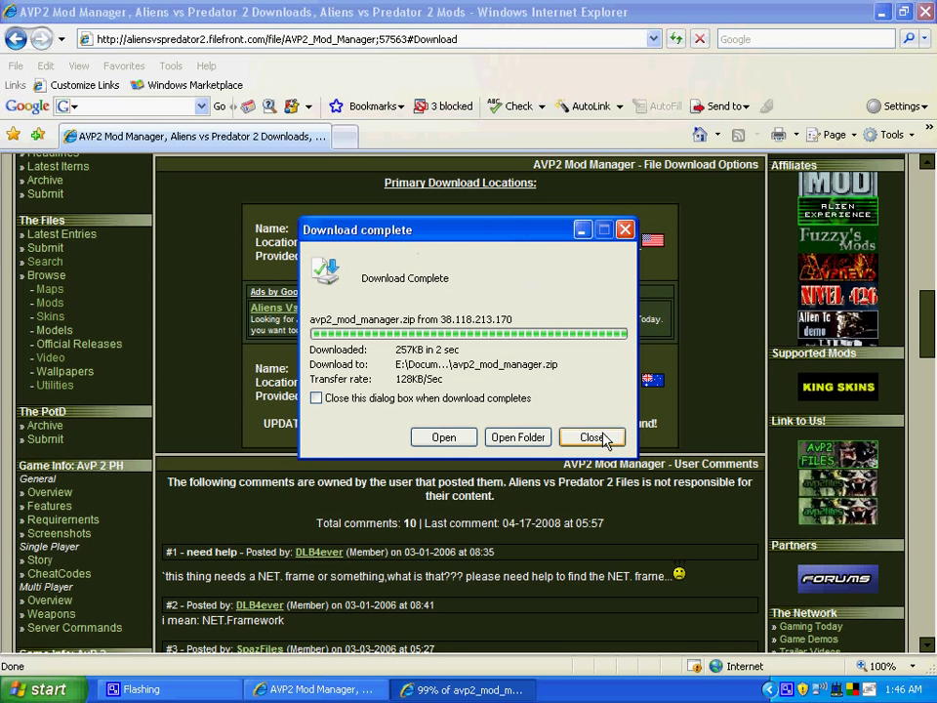
left_click(594, 438)
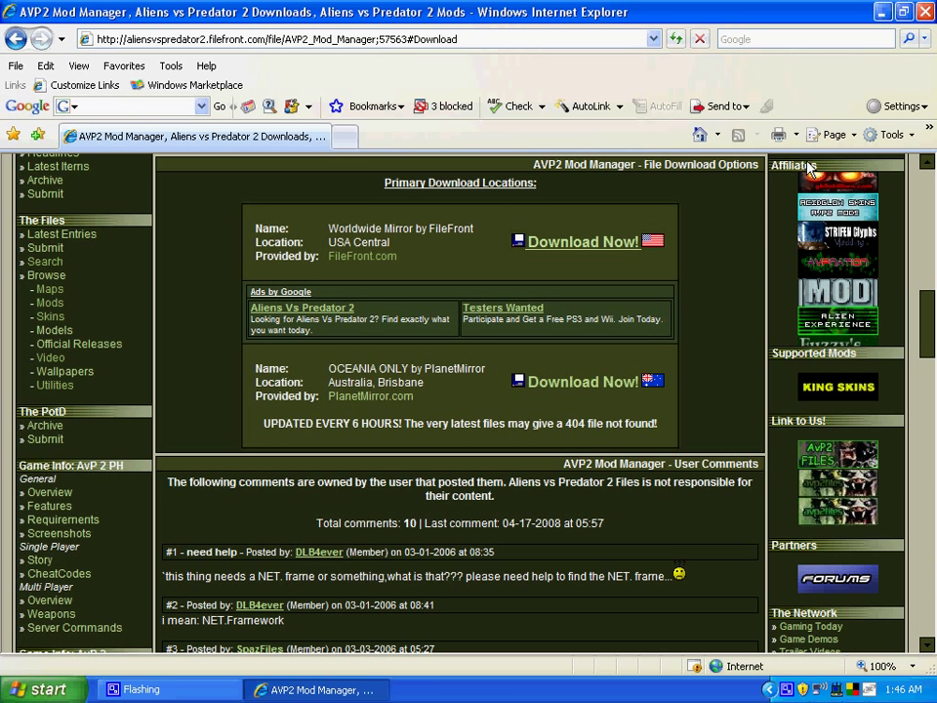
- Search Google for ".NET framework 3.5"
left_click(160, 108)
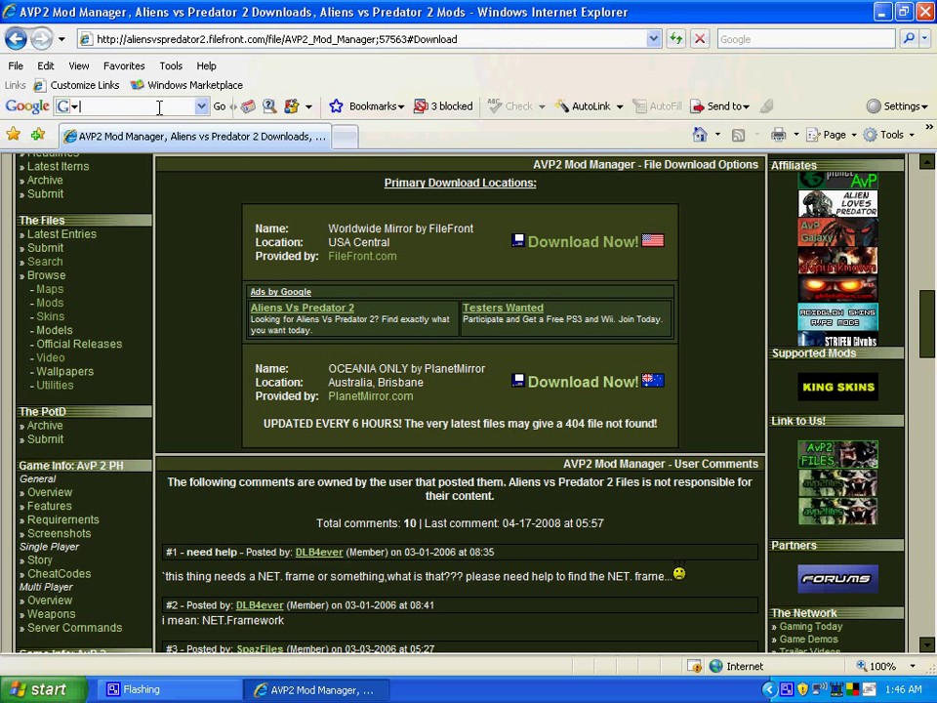
type(".NR")
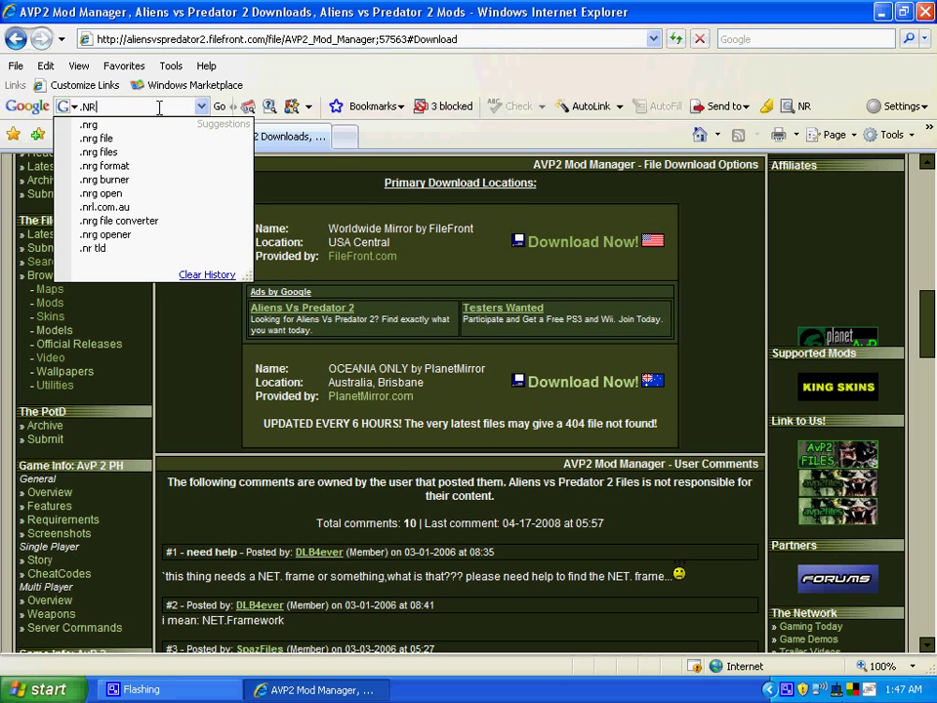
key("BackSpace")
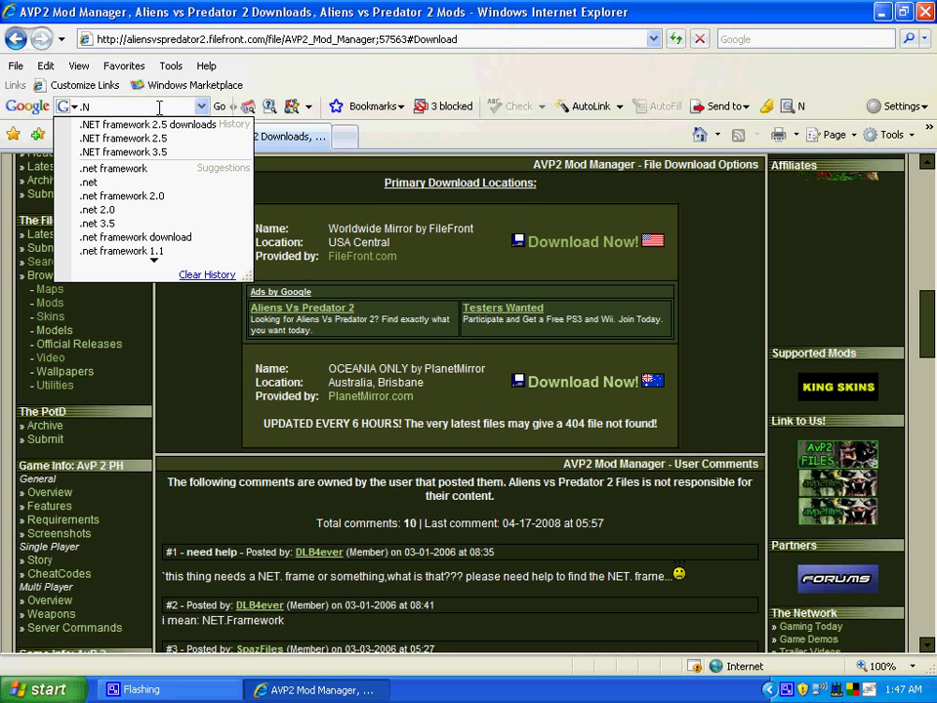
type("ET framework 3.5")
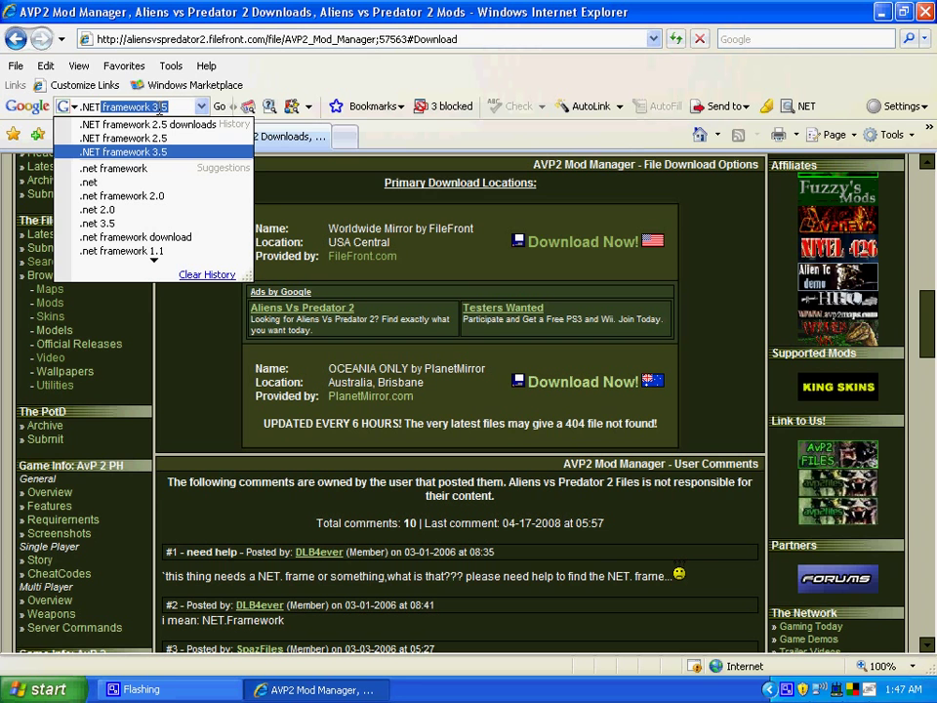
key("Return")
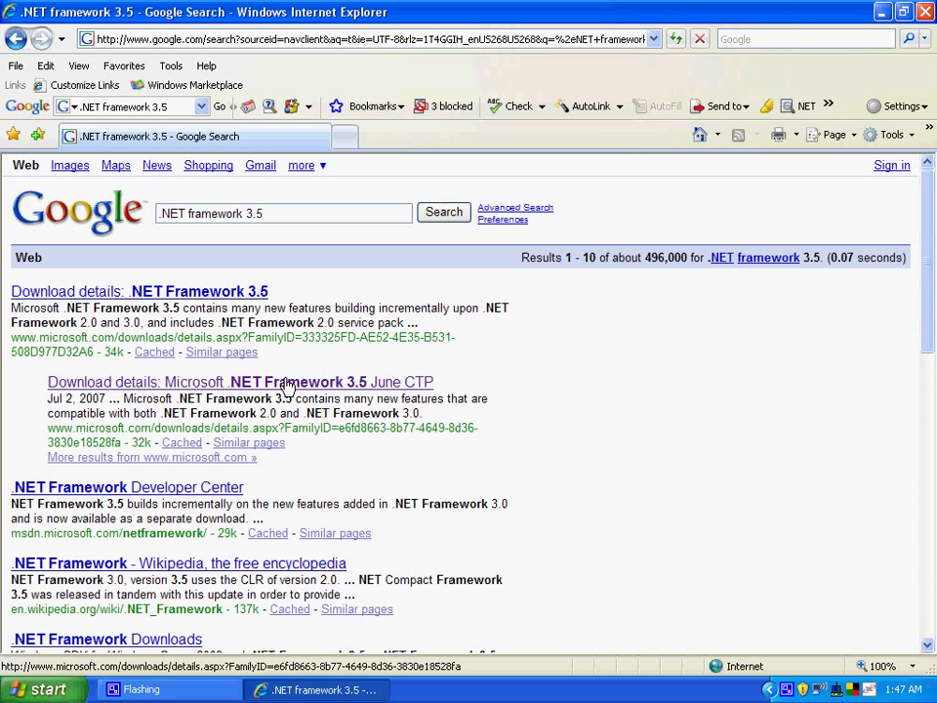
- Download dotNetFx35setup.exe from the Microsoft .NET Framework 3.5 June CTP page and save it to the Desktop
left_click(286, 387)
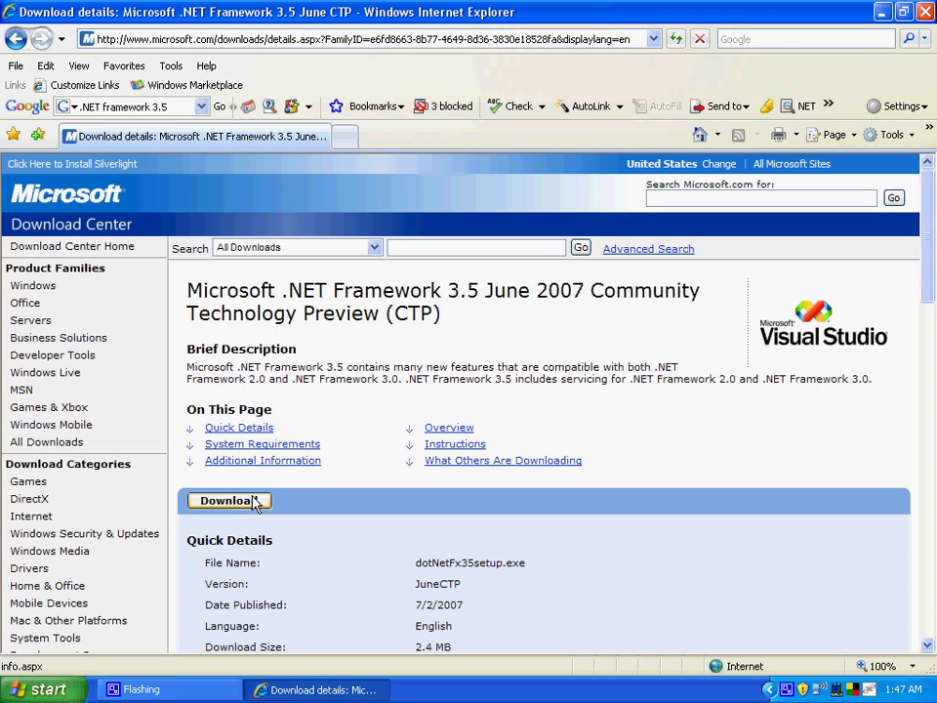
left_click(256, 502)
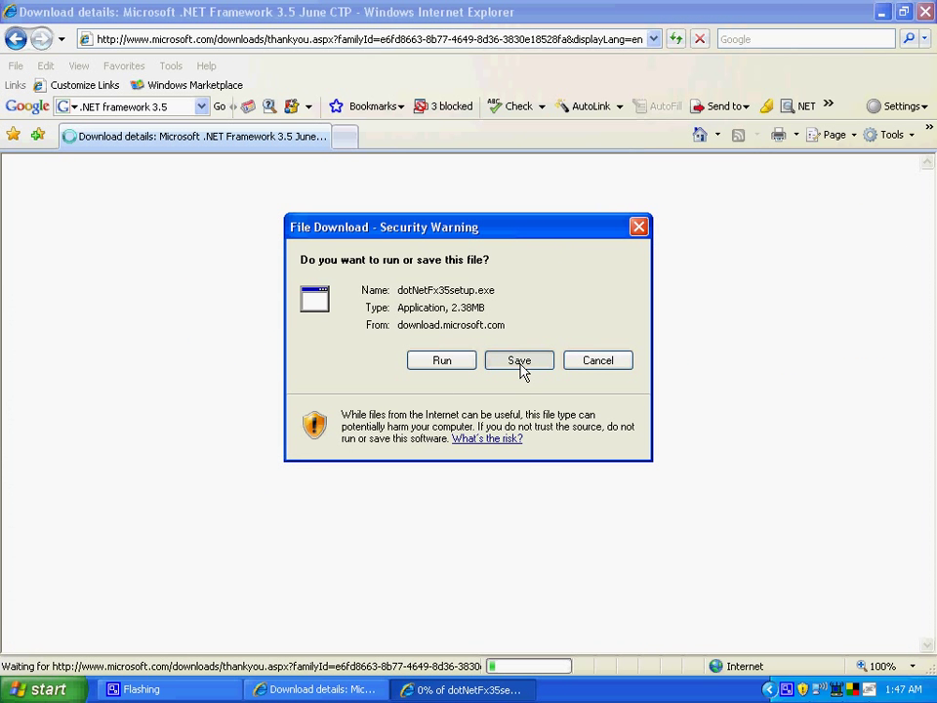
left_click(521, 364)
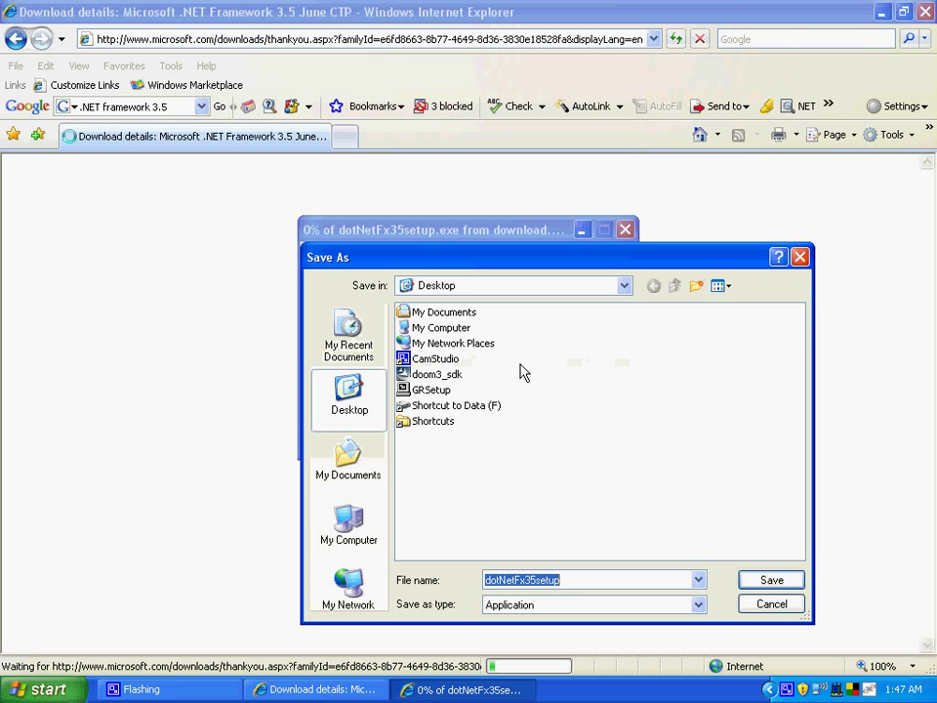
left_click(769, 580)
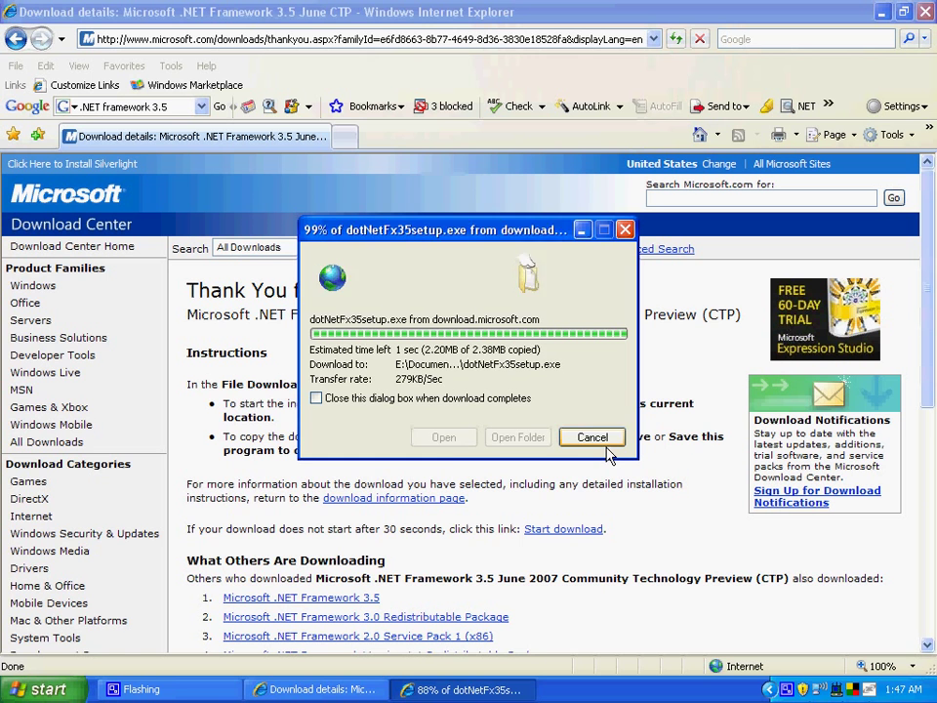
left_click(592, 437)
- Minimize the browser and run the downloaded dotNetFx35setup.exe installer from the Desktop
left_click(312, 689)
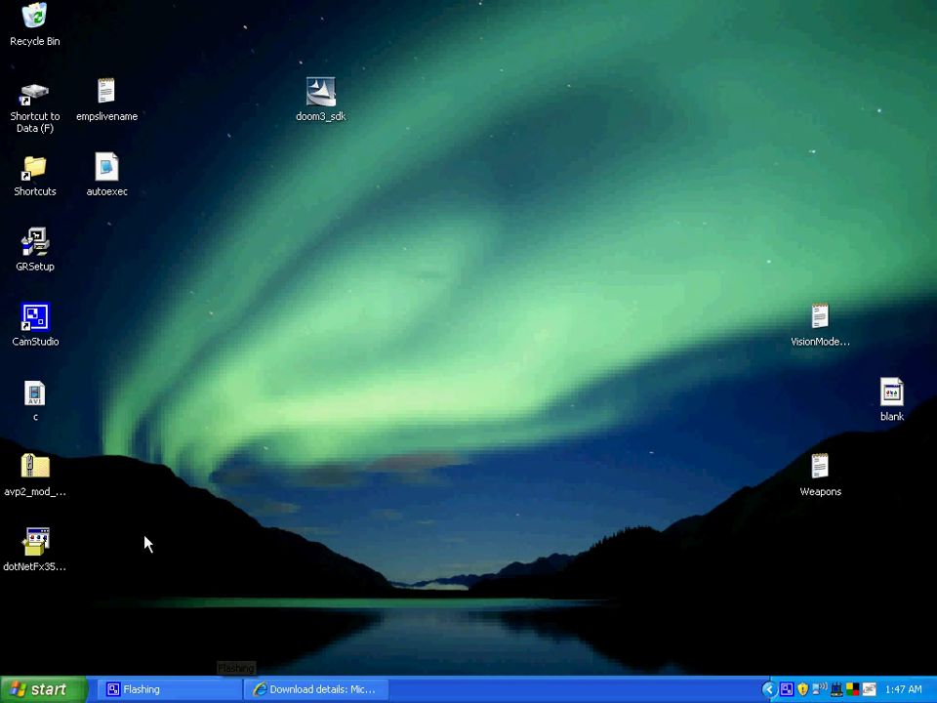
double_click(36, 542)
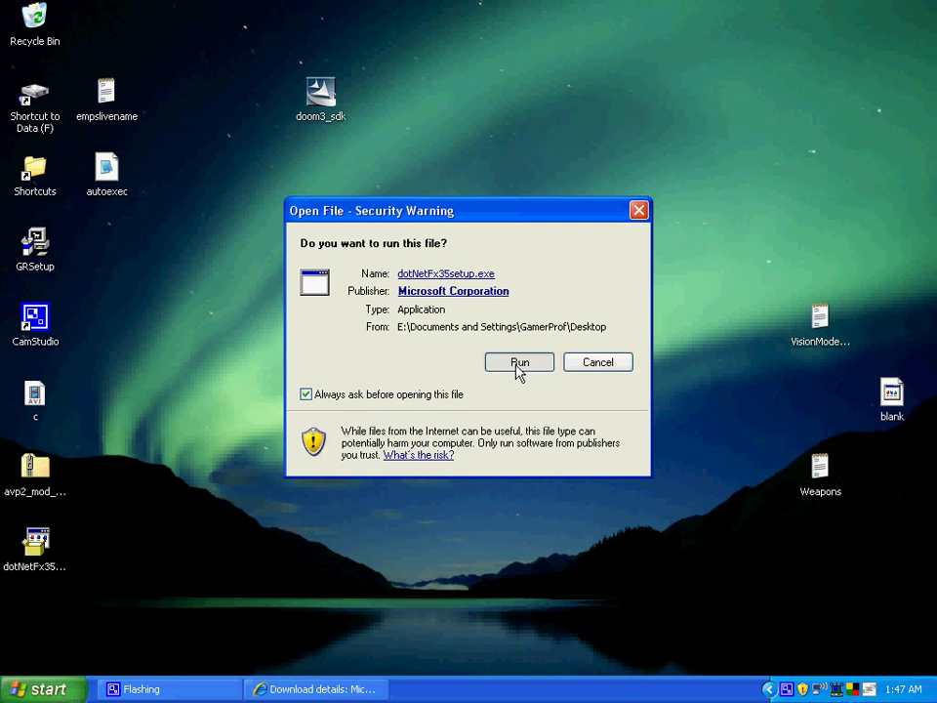
left_click(518, 363)
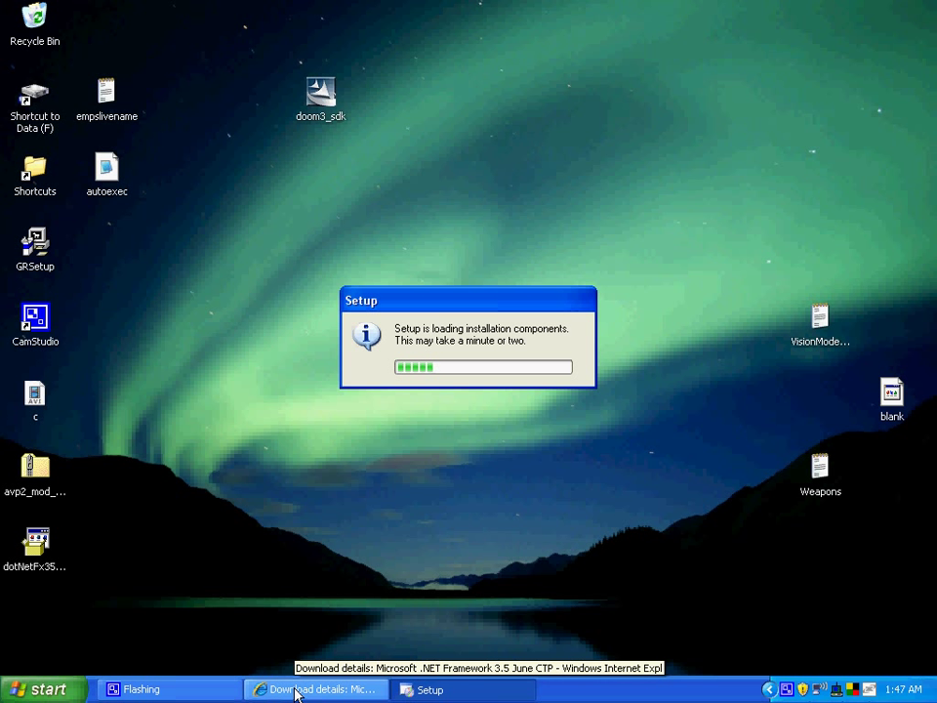
- View the contents of the avp2_mod_manager archive on the Desktop, then close its window
left_click(33, 471)
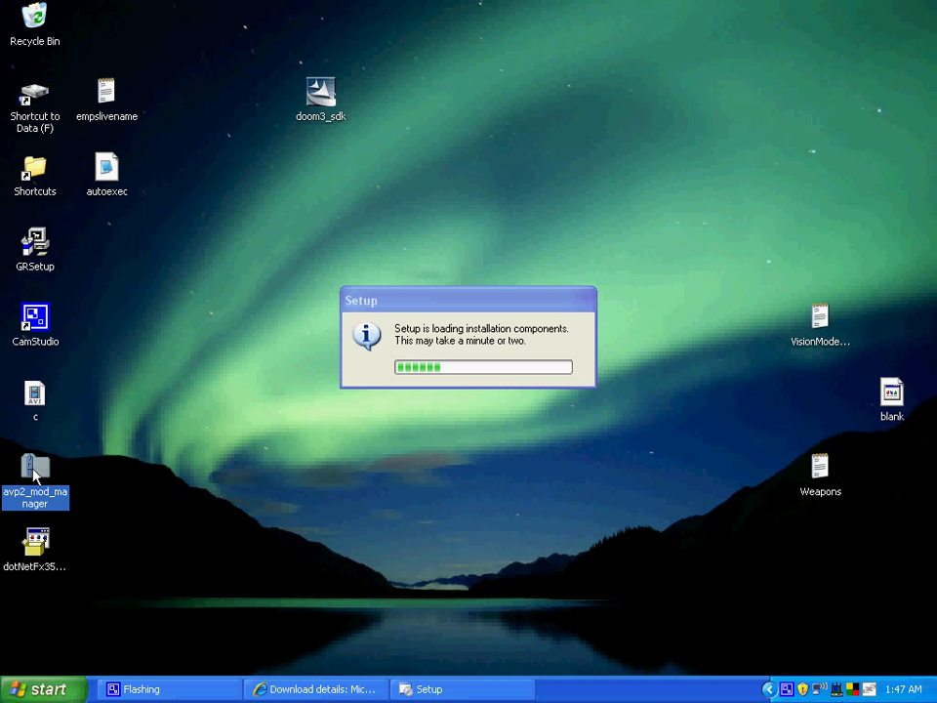
double_click(34, 471)
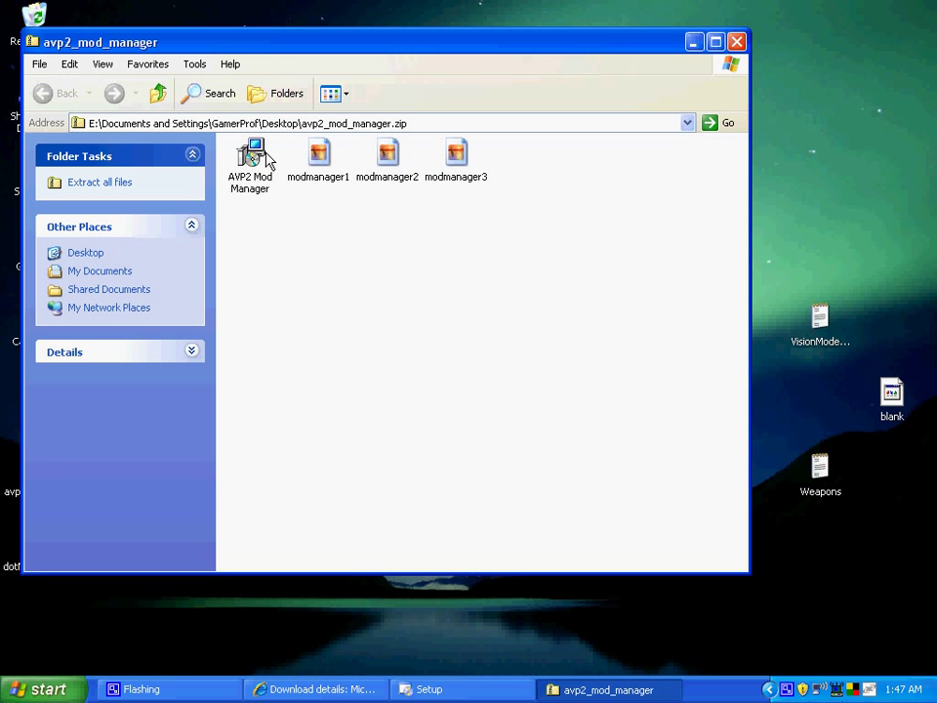
left_click(736, 43)
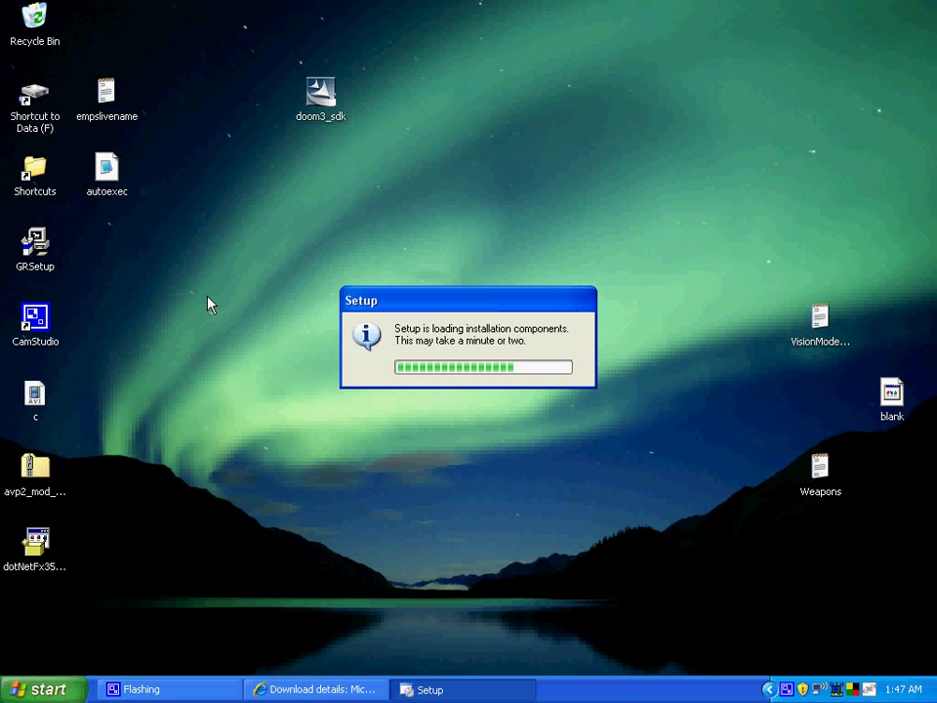
- Launch AVP2 Mod Manager from the installed programs while the .NET Framework setup is loading
key("super")
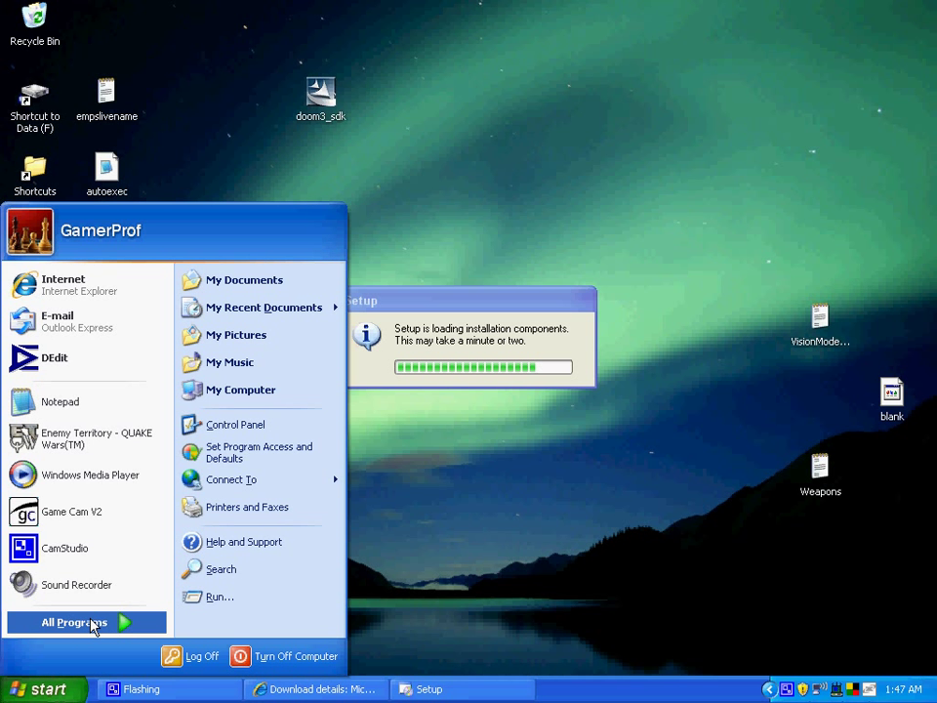
left_click(93, 627)
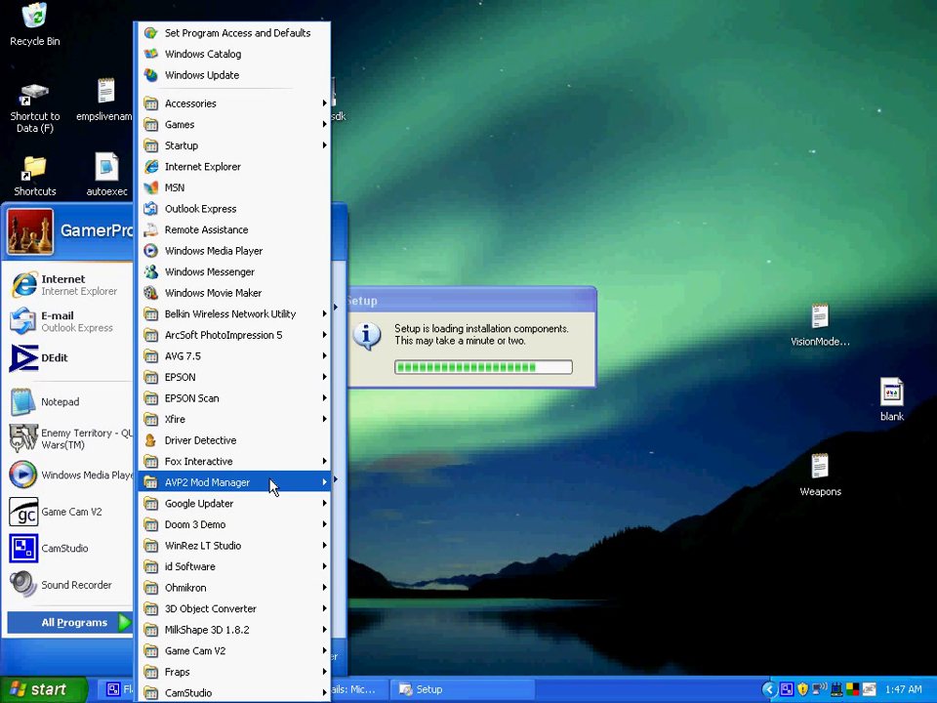
mouse_move(272, 486)
left_click(426, 488)
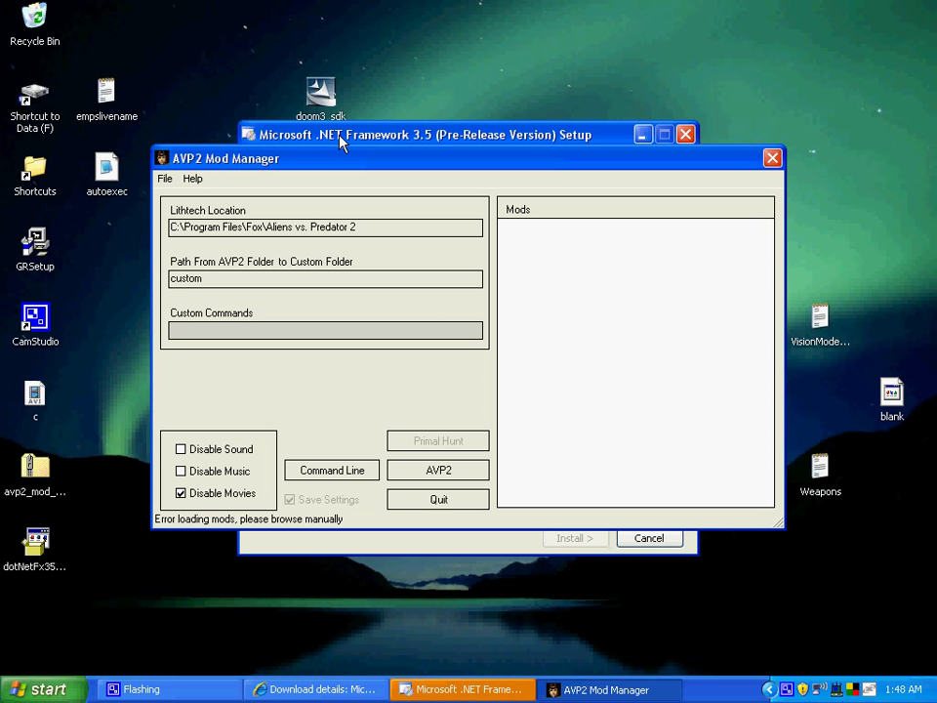
- Accept the license terms in the Microsoft .NET Framework 3.5 setup, and cancel the setup without installing
left_click(340, 142)
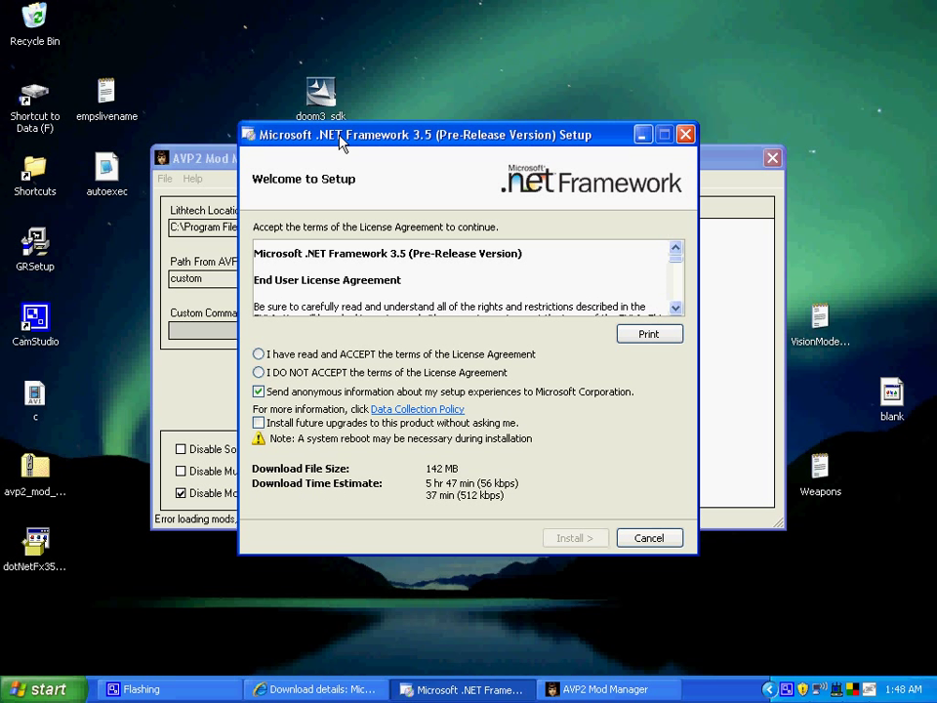
left_click(259, 354)
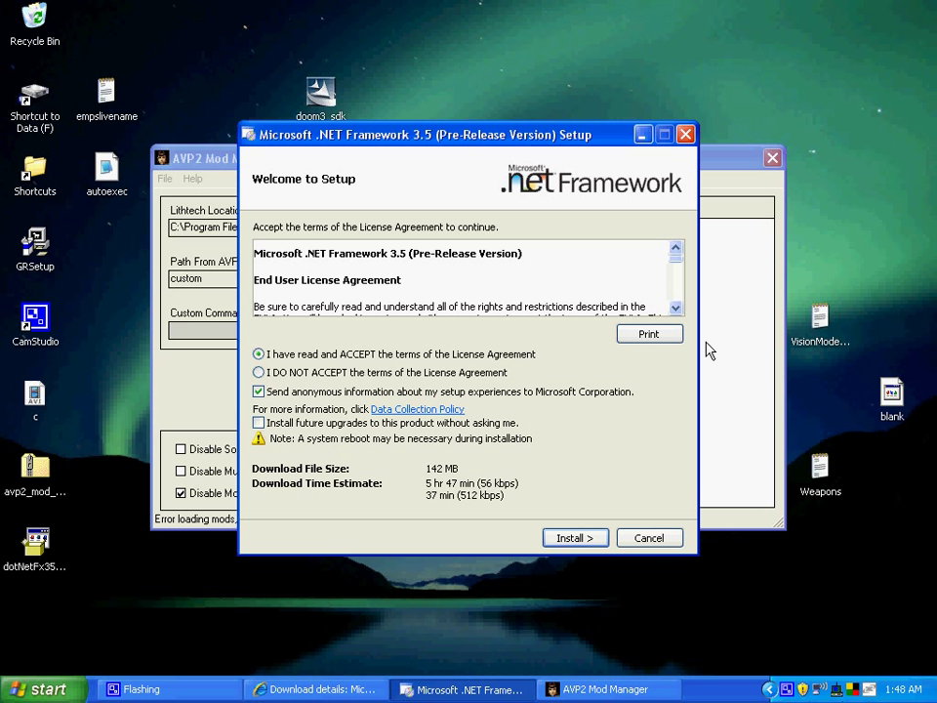
left_click_drag(682, 262, 678, 311)
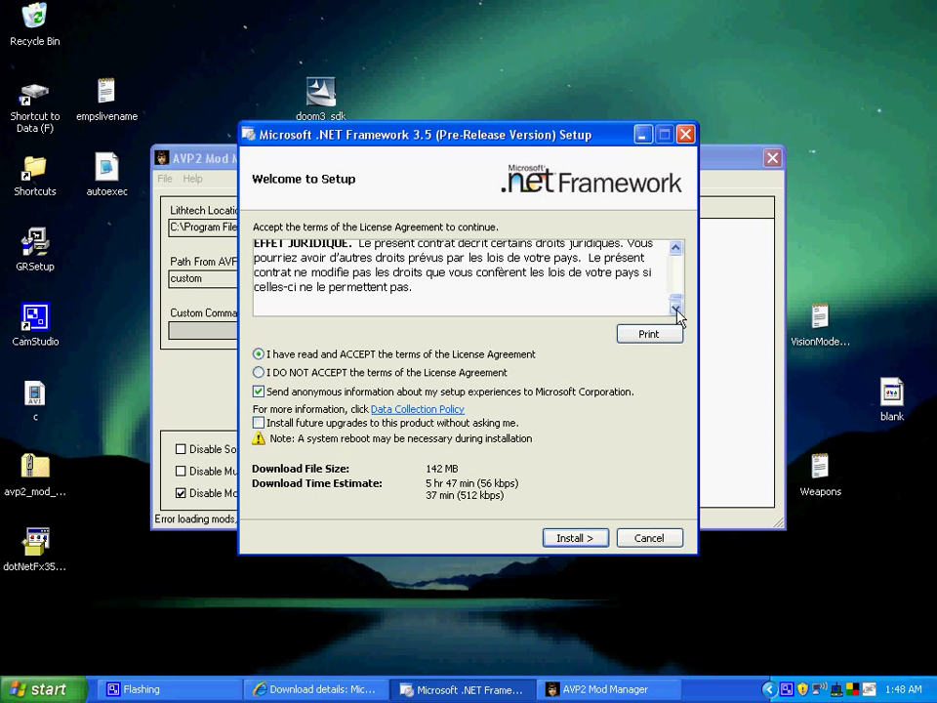
left_click(636, 539)
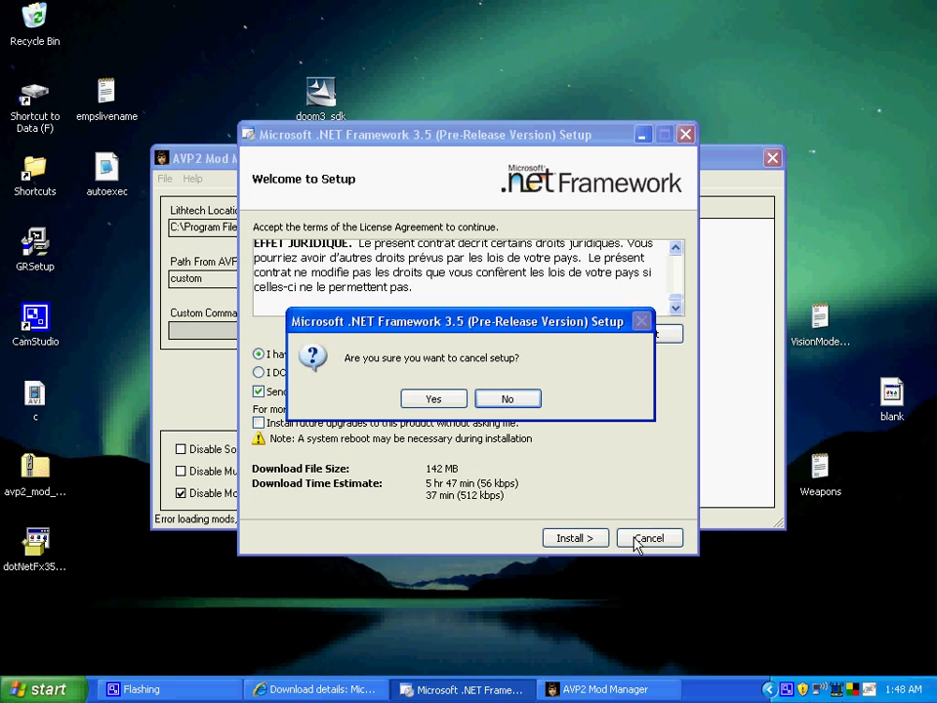
left_click(454, 401)
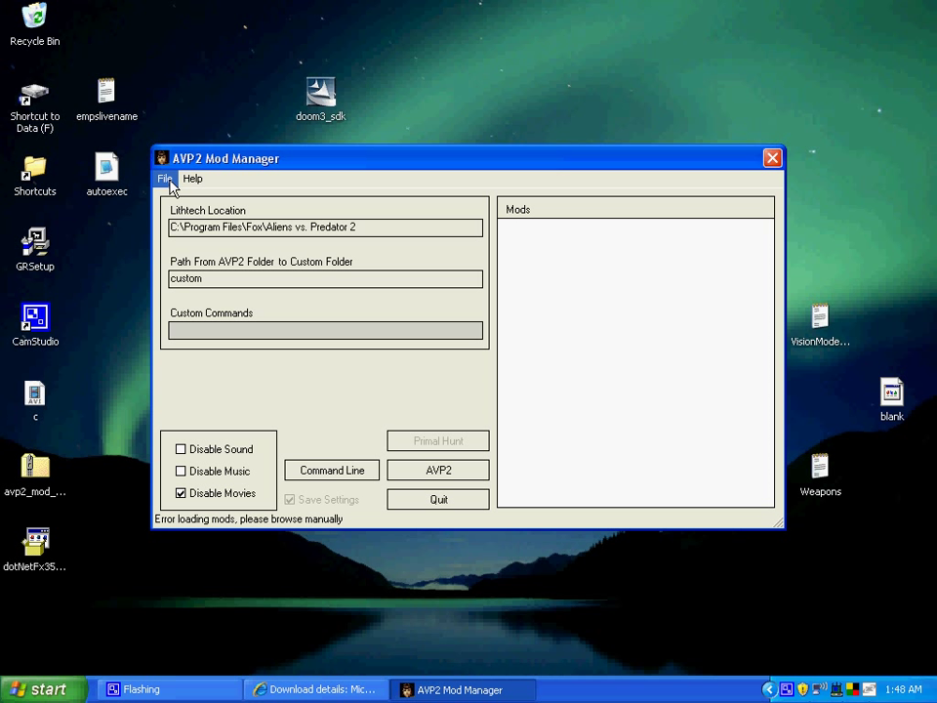
- Change the AVP2 location in the Mod Manager to the lithtech executable in the Aliens vs. Predator 2 folder
left_click(164, 178)
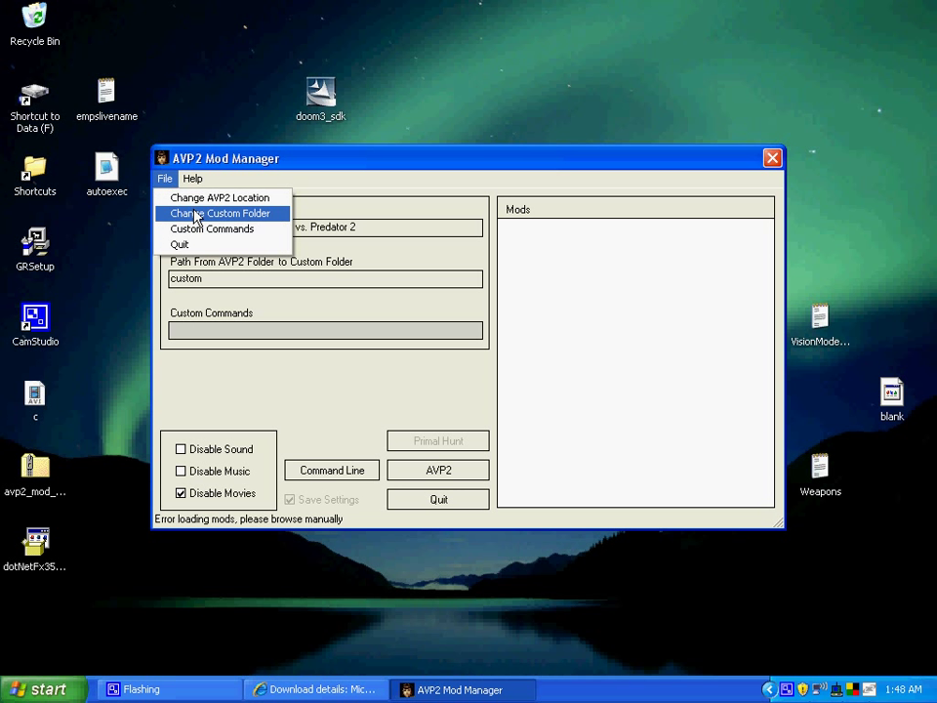
left_click(196, 203)
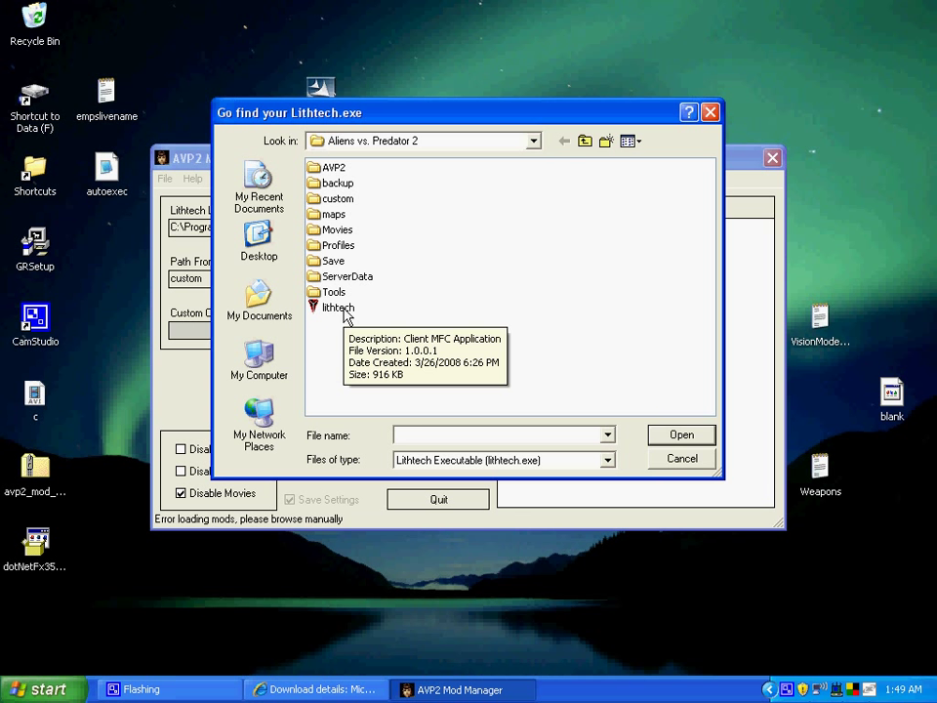
double_click(339, 309)
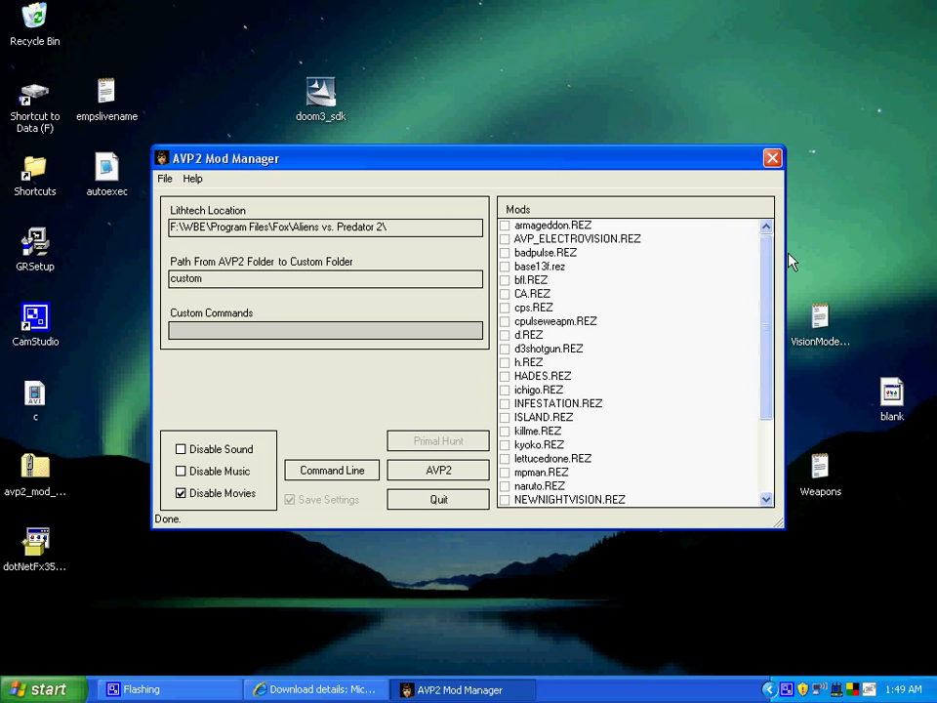
- Enable the mods AVP_ELECTROVISION.REZ, base13f.rez, bfl.REZ, cps.REZ, cpulseweapm.REZ, d3shotgun.REZ, INFESTATION.REZ and ISLAND.REZ
left_click_drag(764, 255, 757, 215)
left_click(513, 308)
left_click(515, 335)
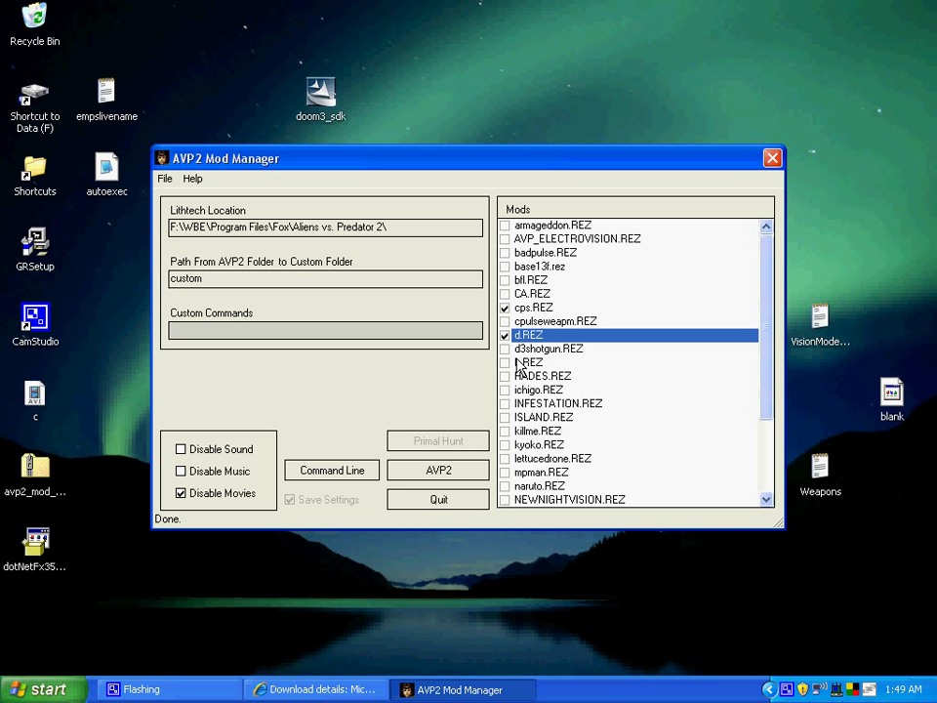
left_click(519, 239)
left_click(532, 417)
left_click(509, 321)
left_click(507, 281)
left_click(508, 348)
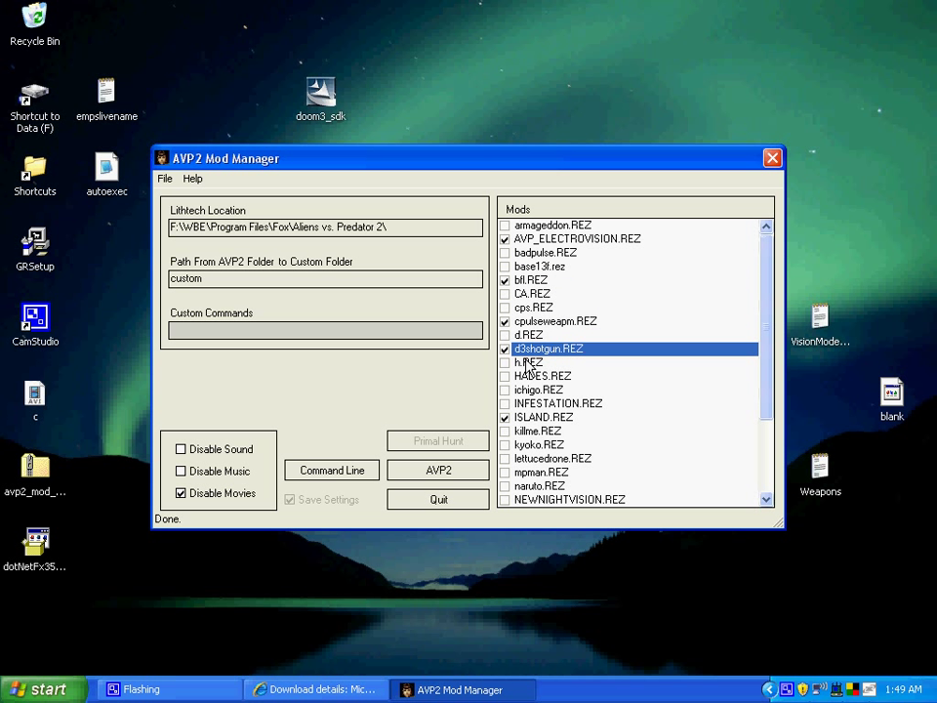
left_click(508, 404)
left_click(507, 307)
left_click(506, 268)
- Disable all the mods that are ticked in the Mods list, from bfl.REZ through ISLAND.REZ
left_click(511, 281)
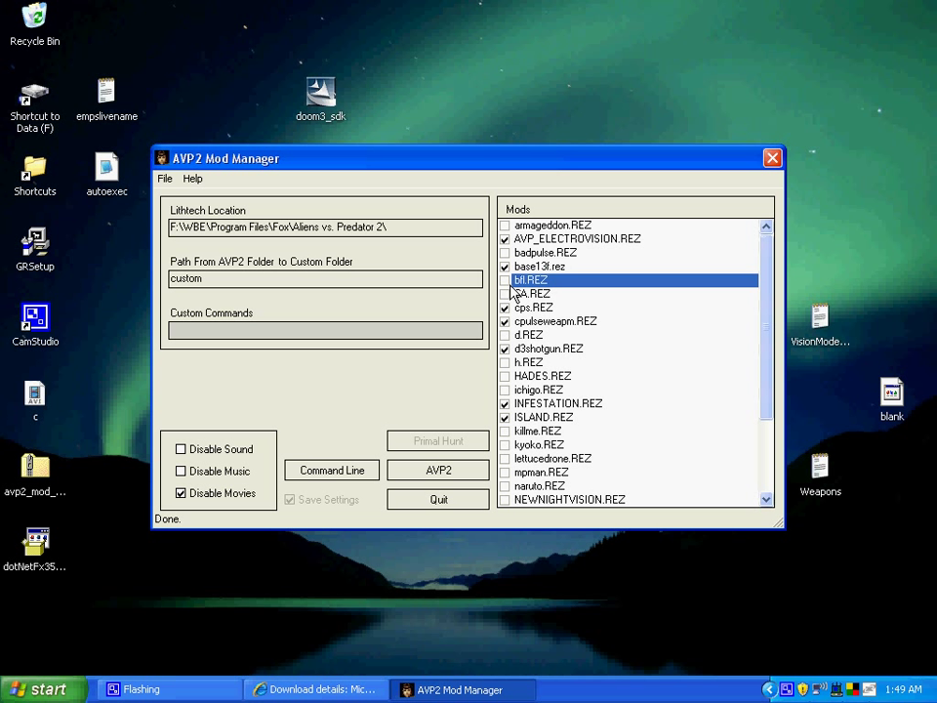
left_click(520, 322)
left_click(527, 307)
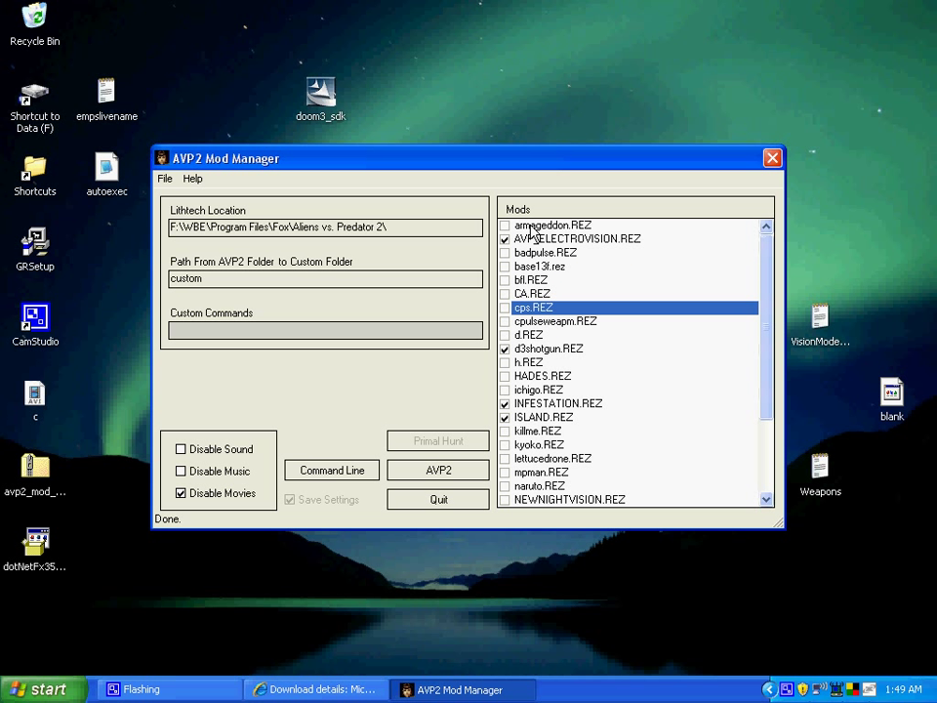
left_click(532, 238)
left_click(523, 349)
left_click(526, 403)
left_click(528, 418)
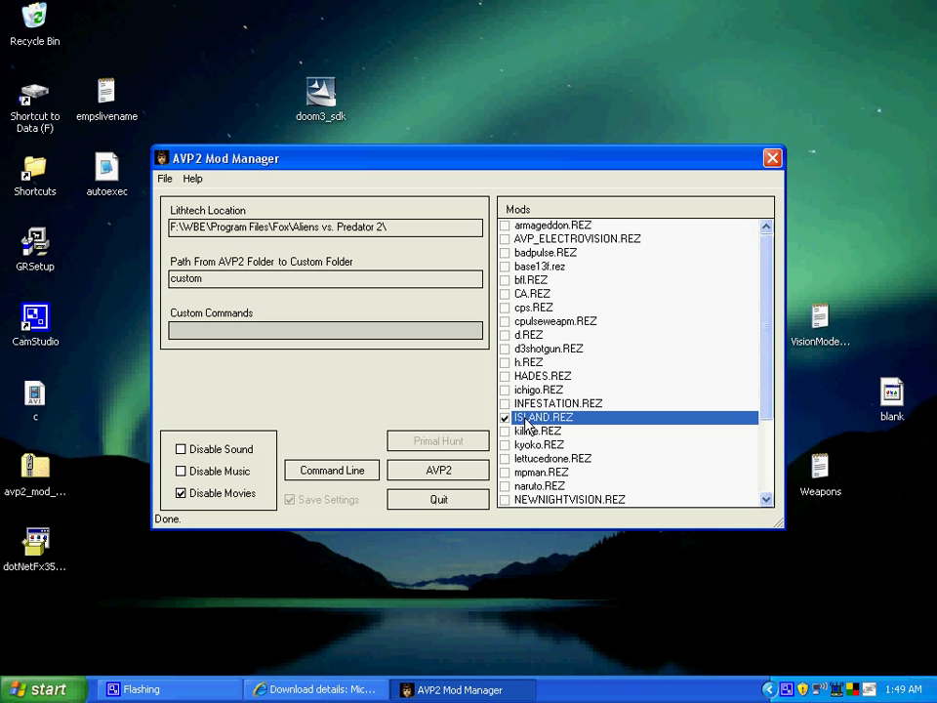
- Close the AVP2 Mod Manager and return to the desktop
left_click(439, 471)
left_click(771, 158)
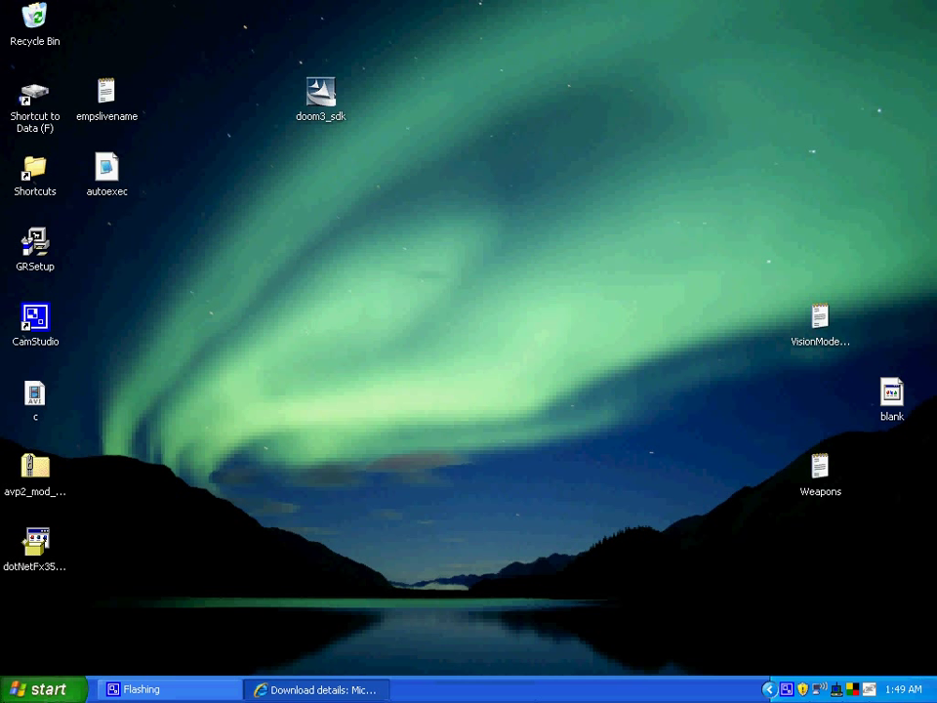
left_click(61, 682)
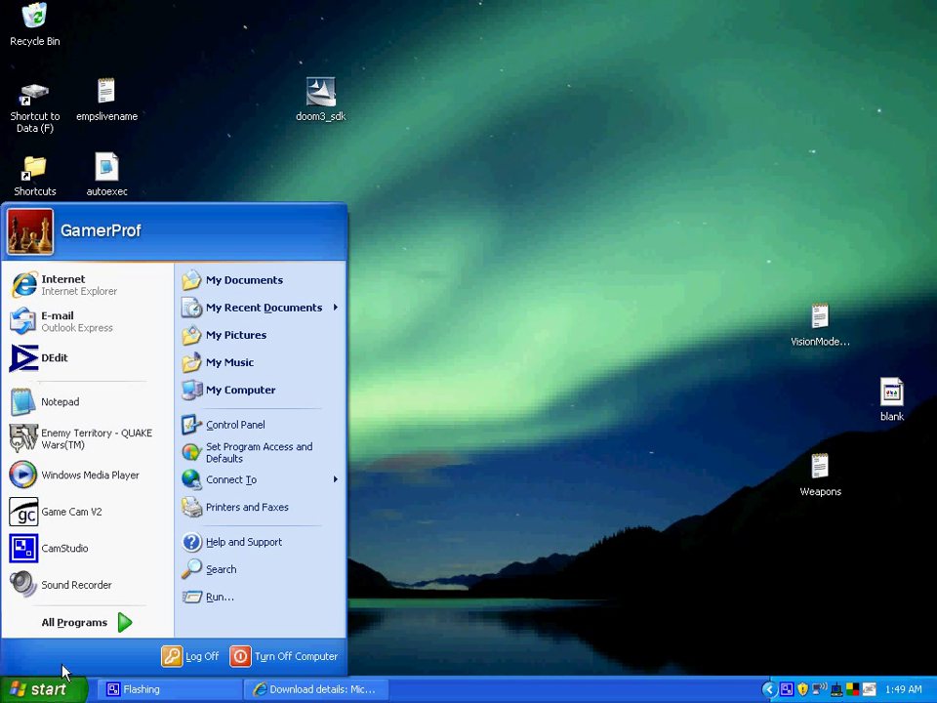
left_click(353, 375)
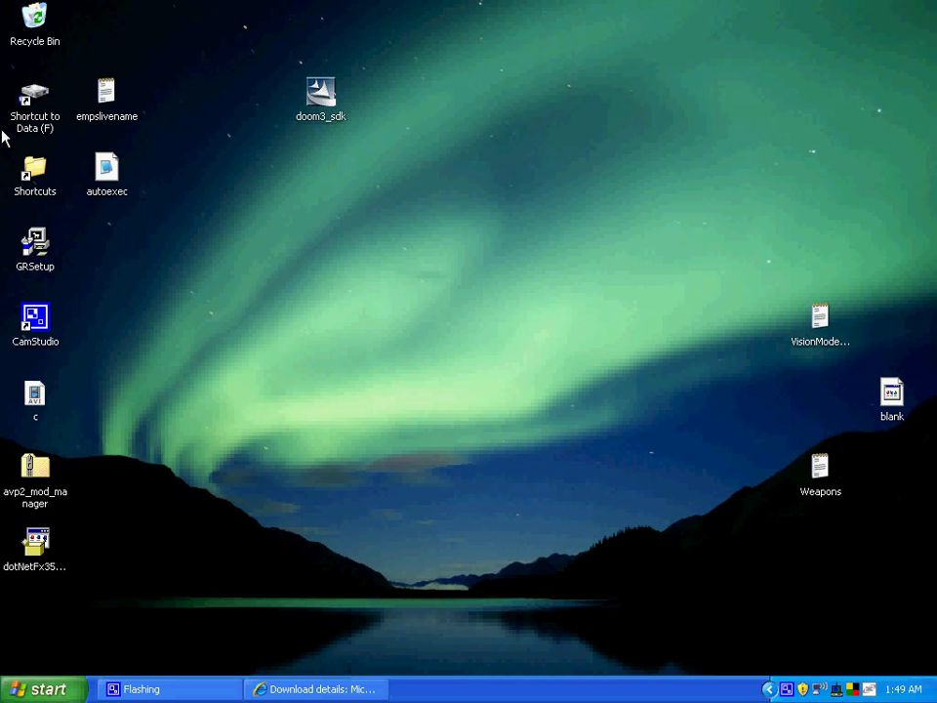
- Open the Aliens vs. Predator 2 game folder through the Fox shortcut in the desktop's Shortcuts folder, and examine its subfolders
double_click(35, 171)
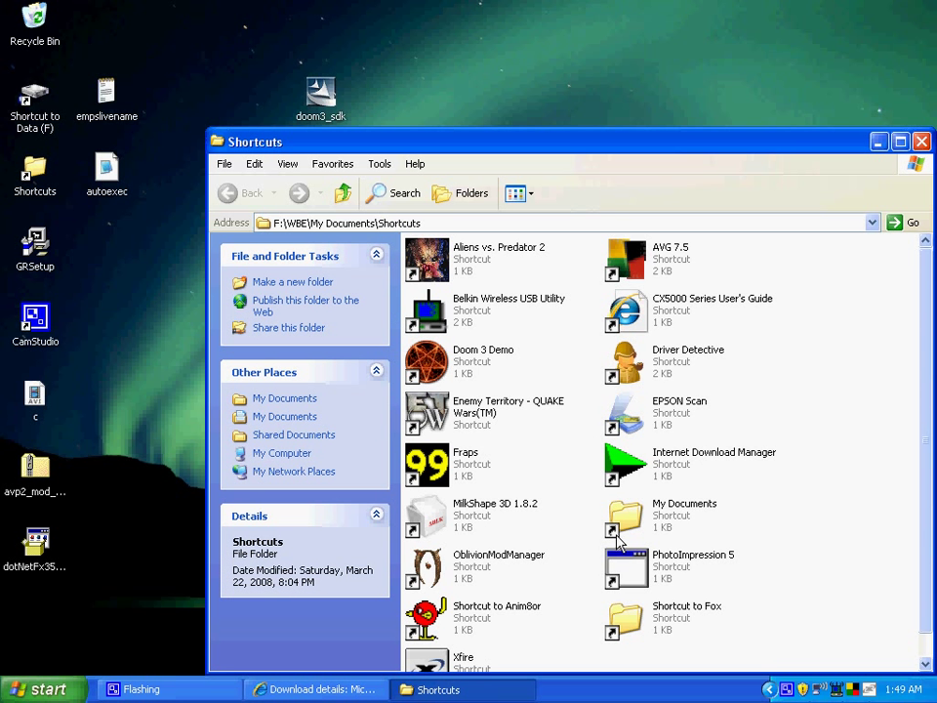
double_click(665, 625)
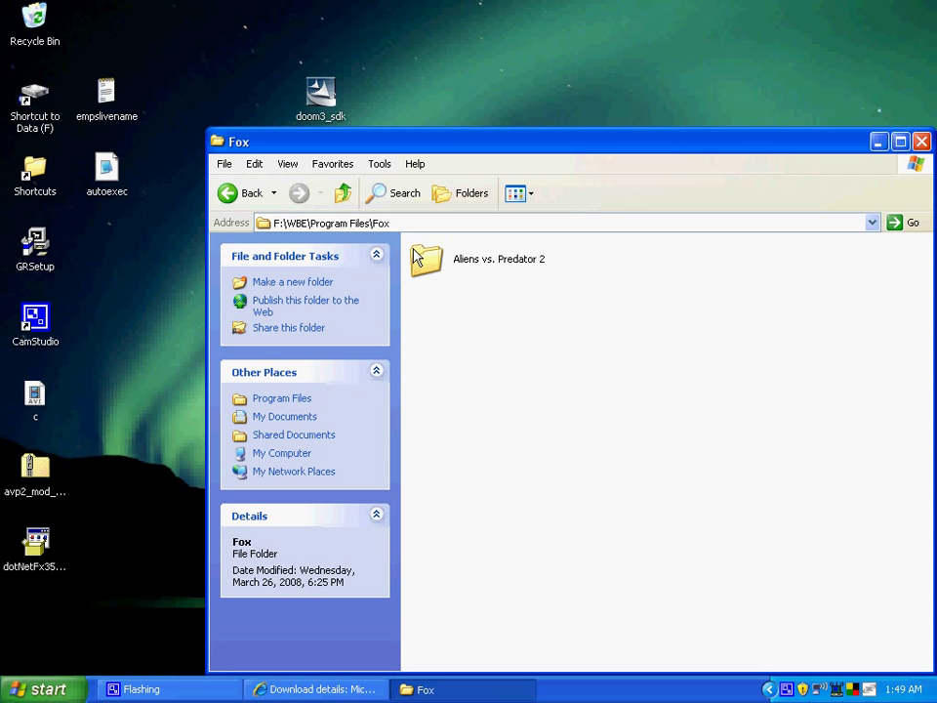
double_click(458, 262)
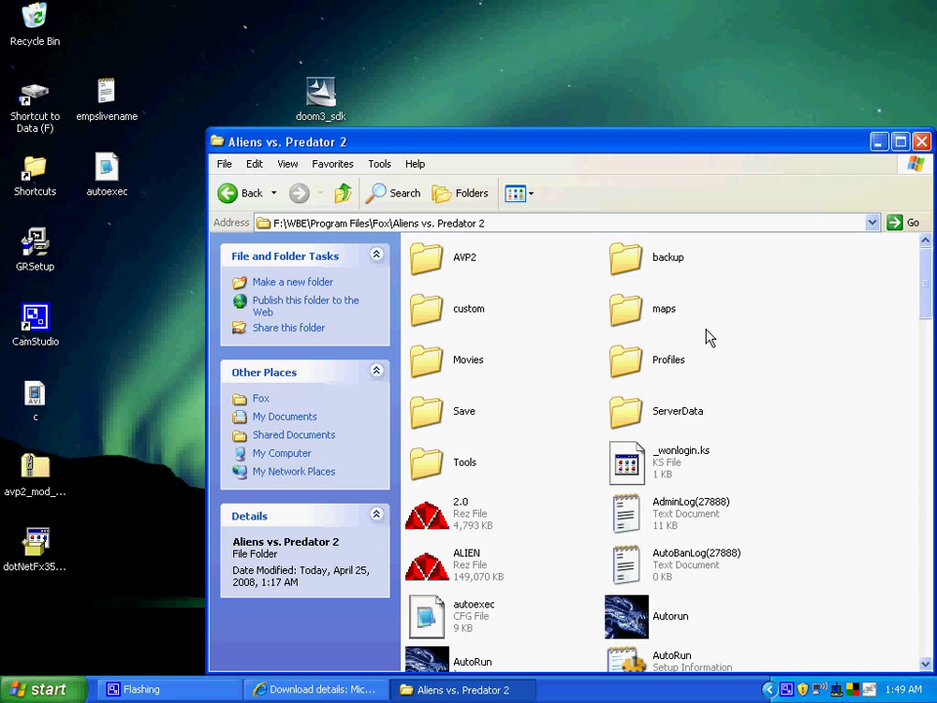
mouse_move(671, 323)
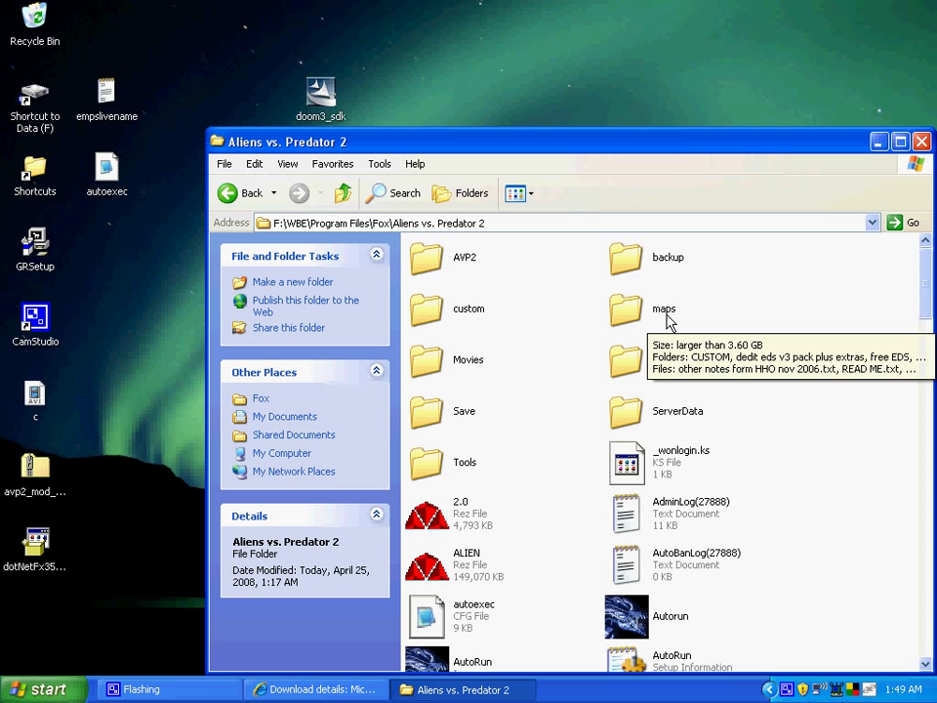
left_click(203, 694)
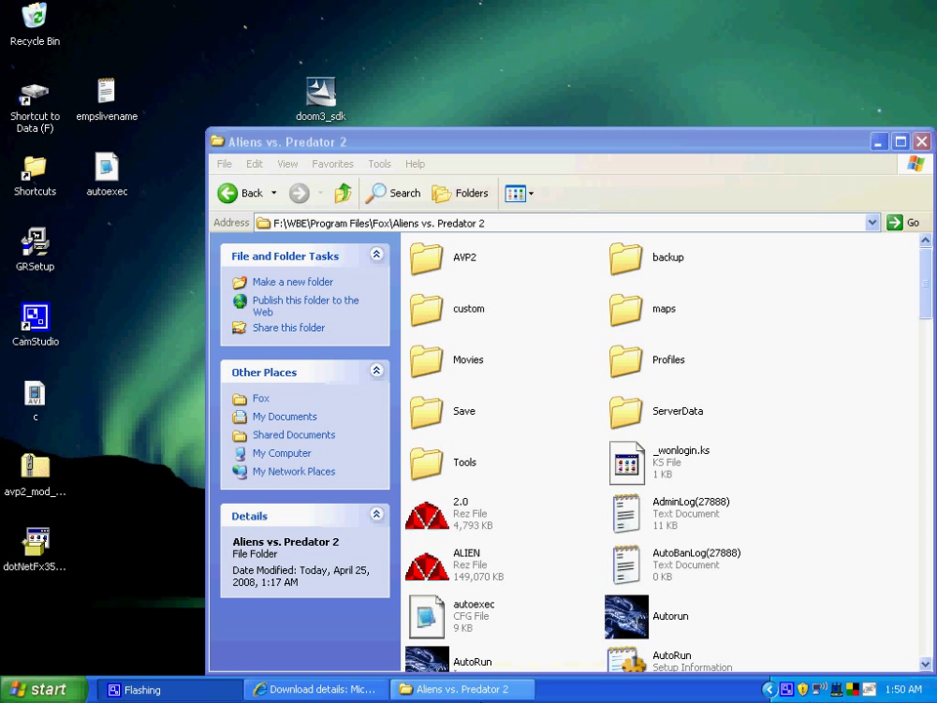
left_click(789, 691)
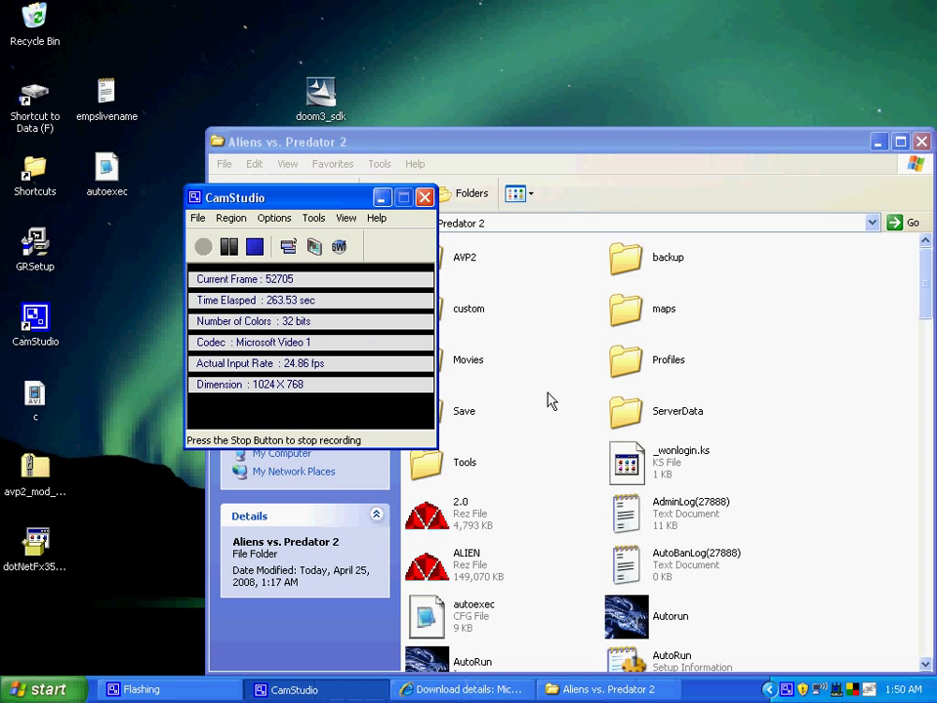
left_click_drag(276, 200, 439, 237)
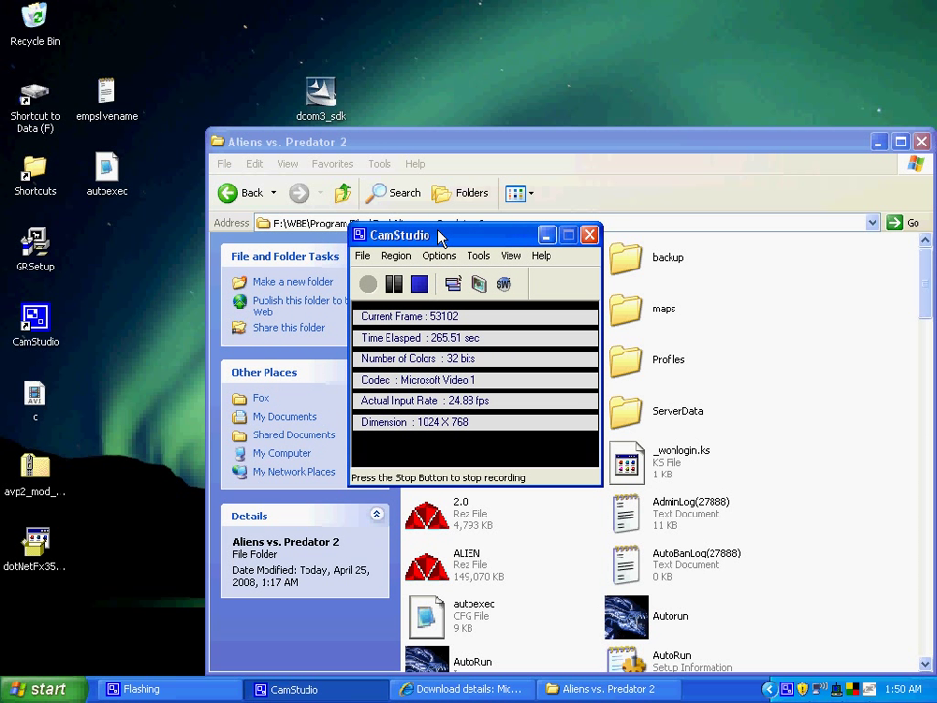